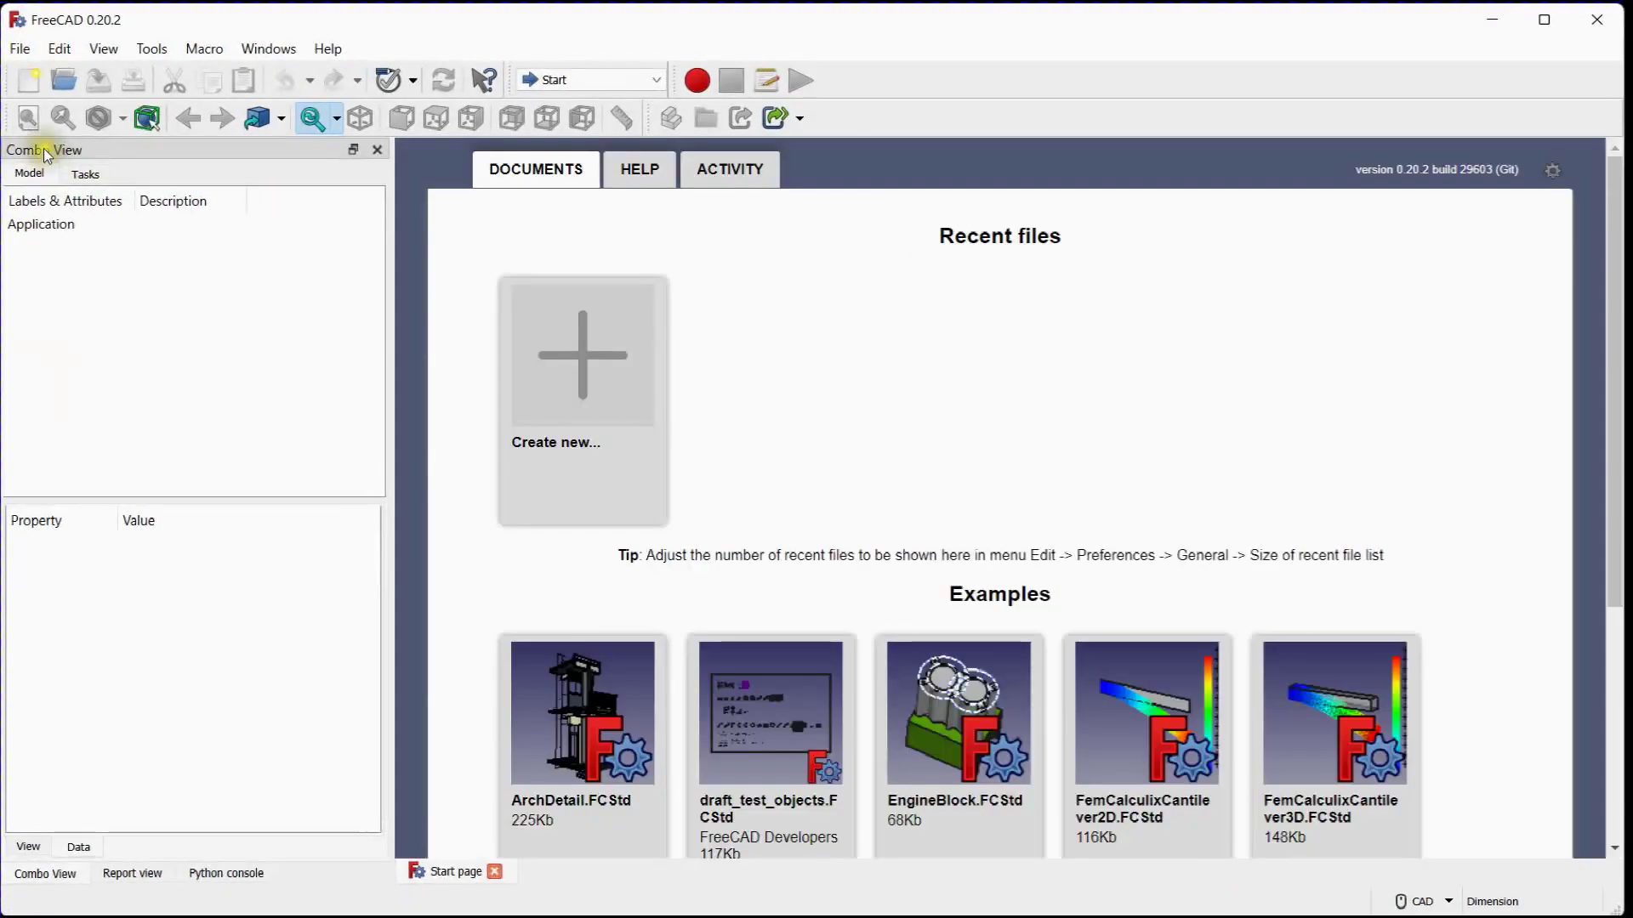
- Choose Part Design from the workbench dropdown
click(599, 83)
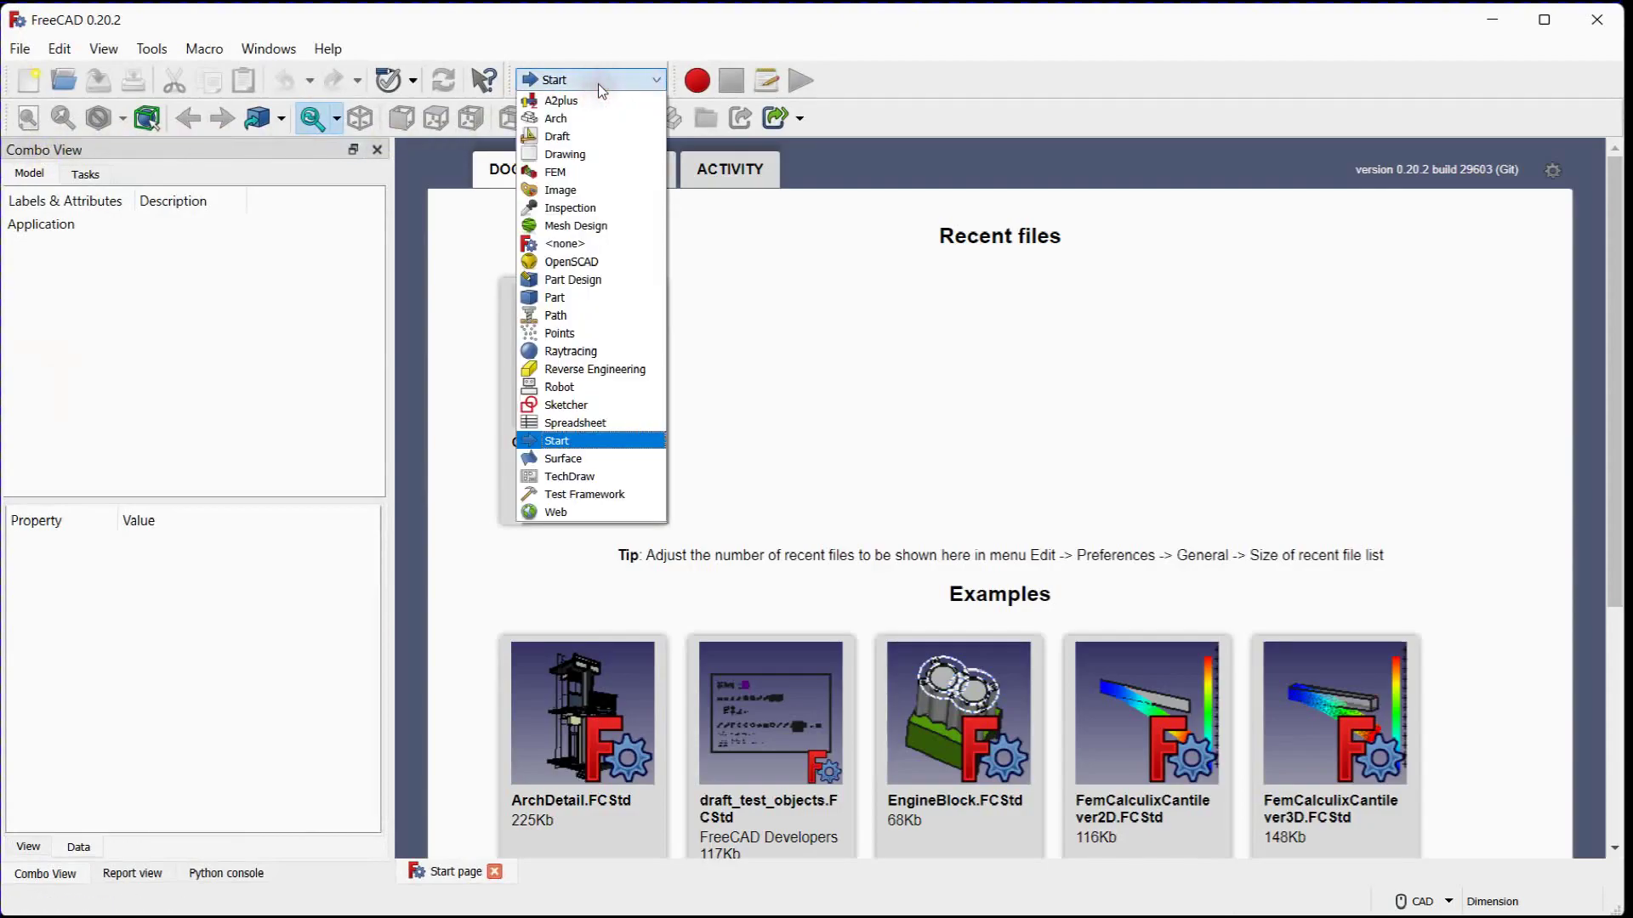
click(599, 282)
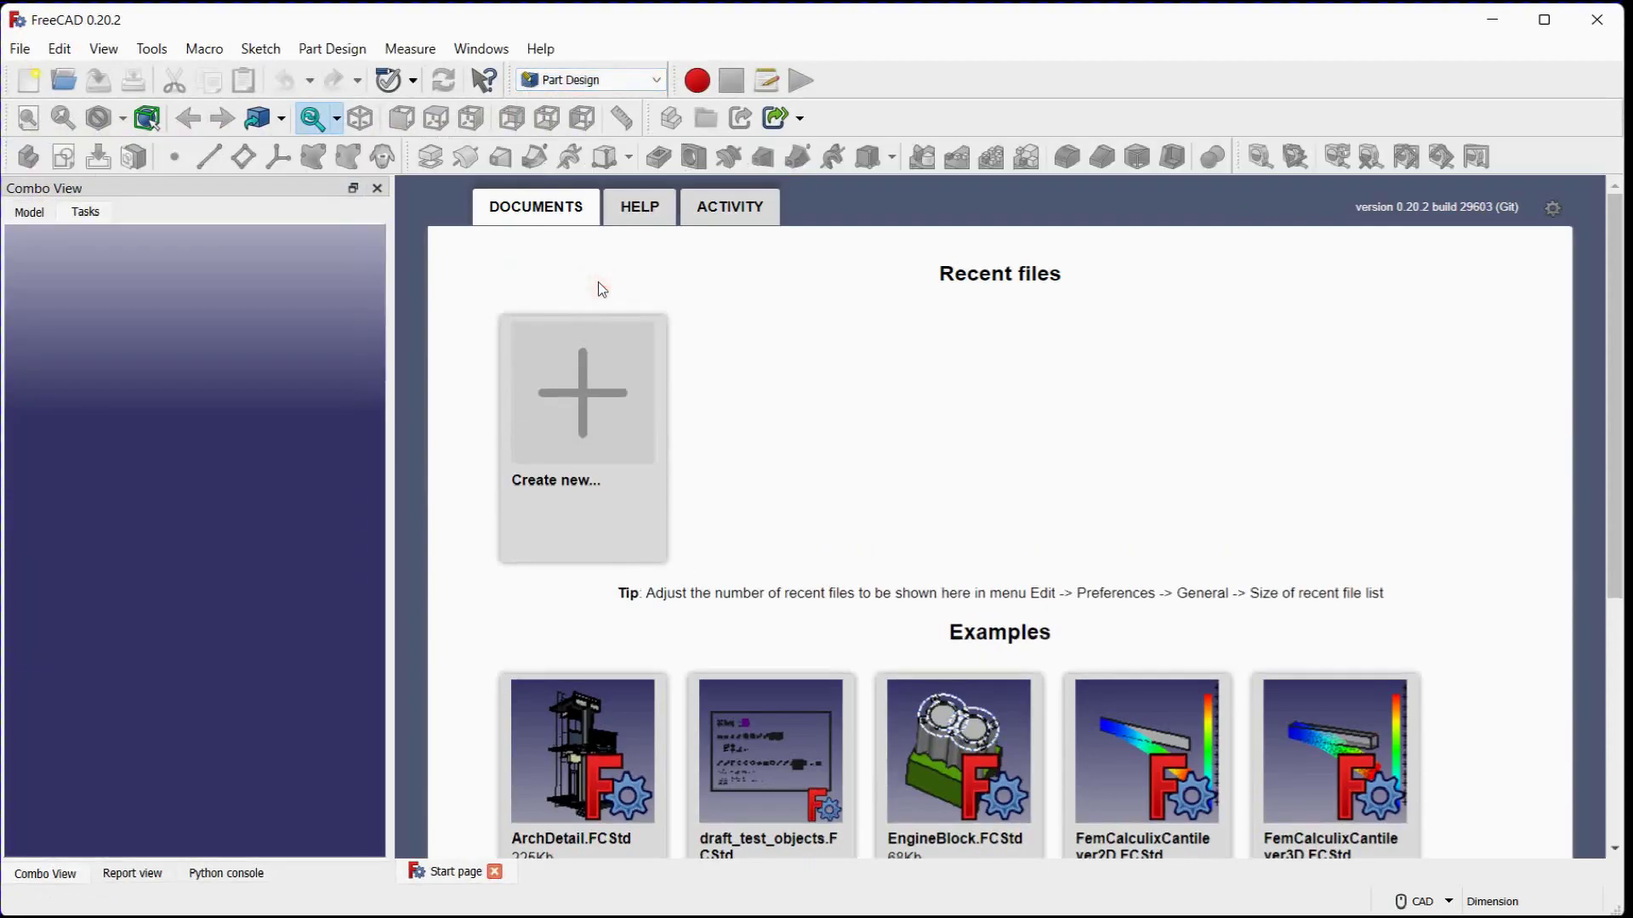
- Create a new document with a body and a 10 × 10 × 10 mm additive box
click(24, 84)
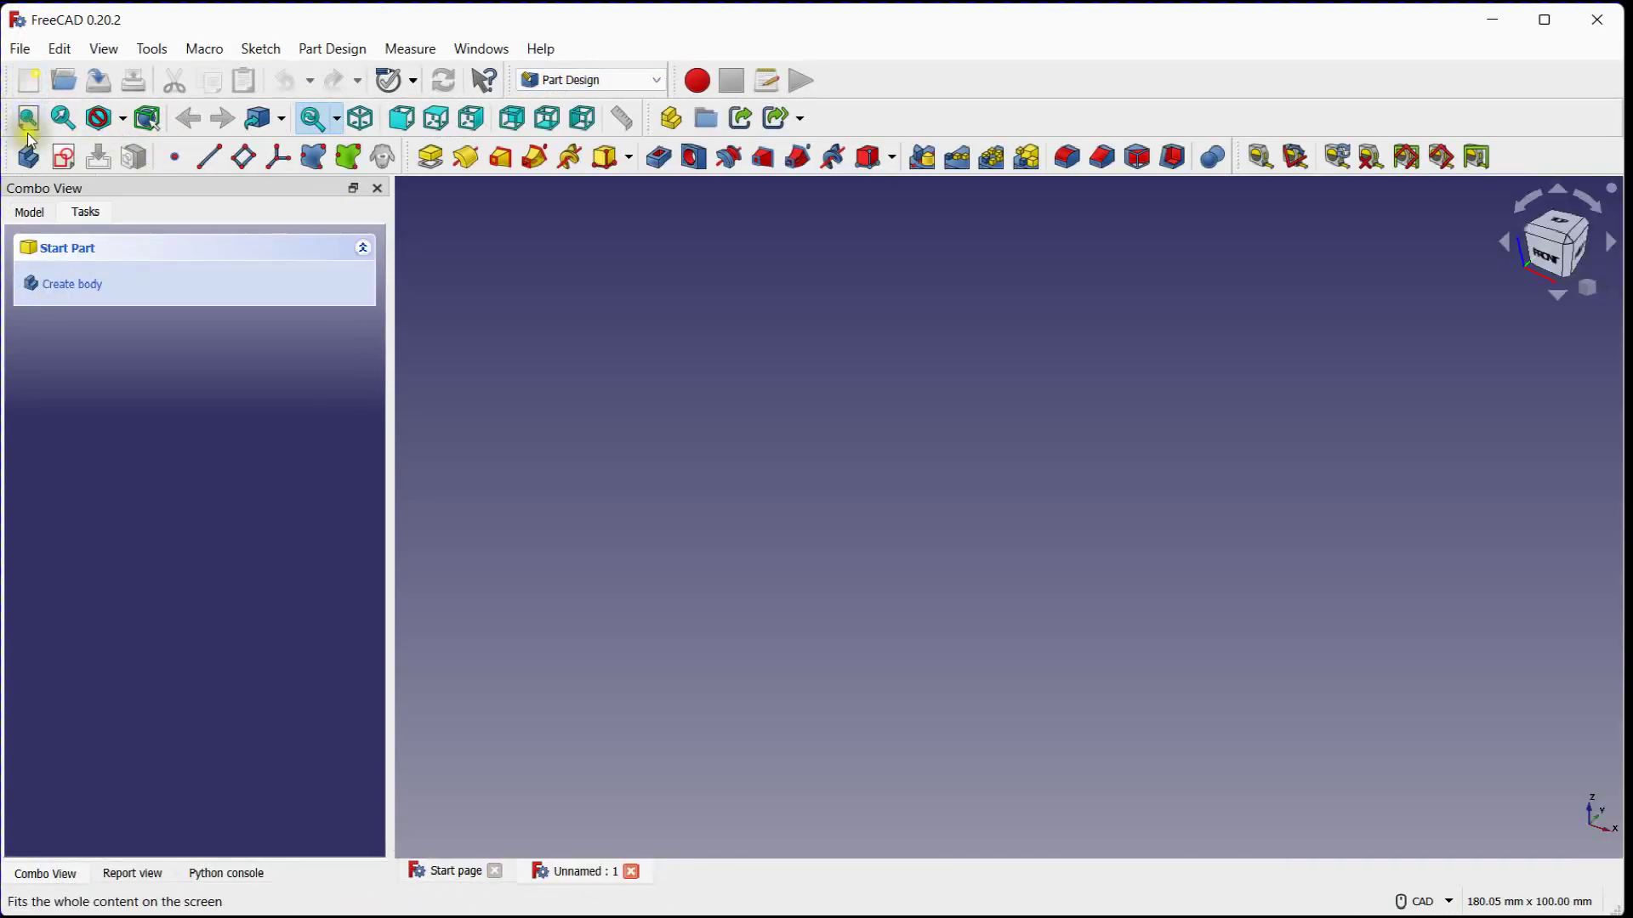
click(30, 161)
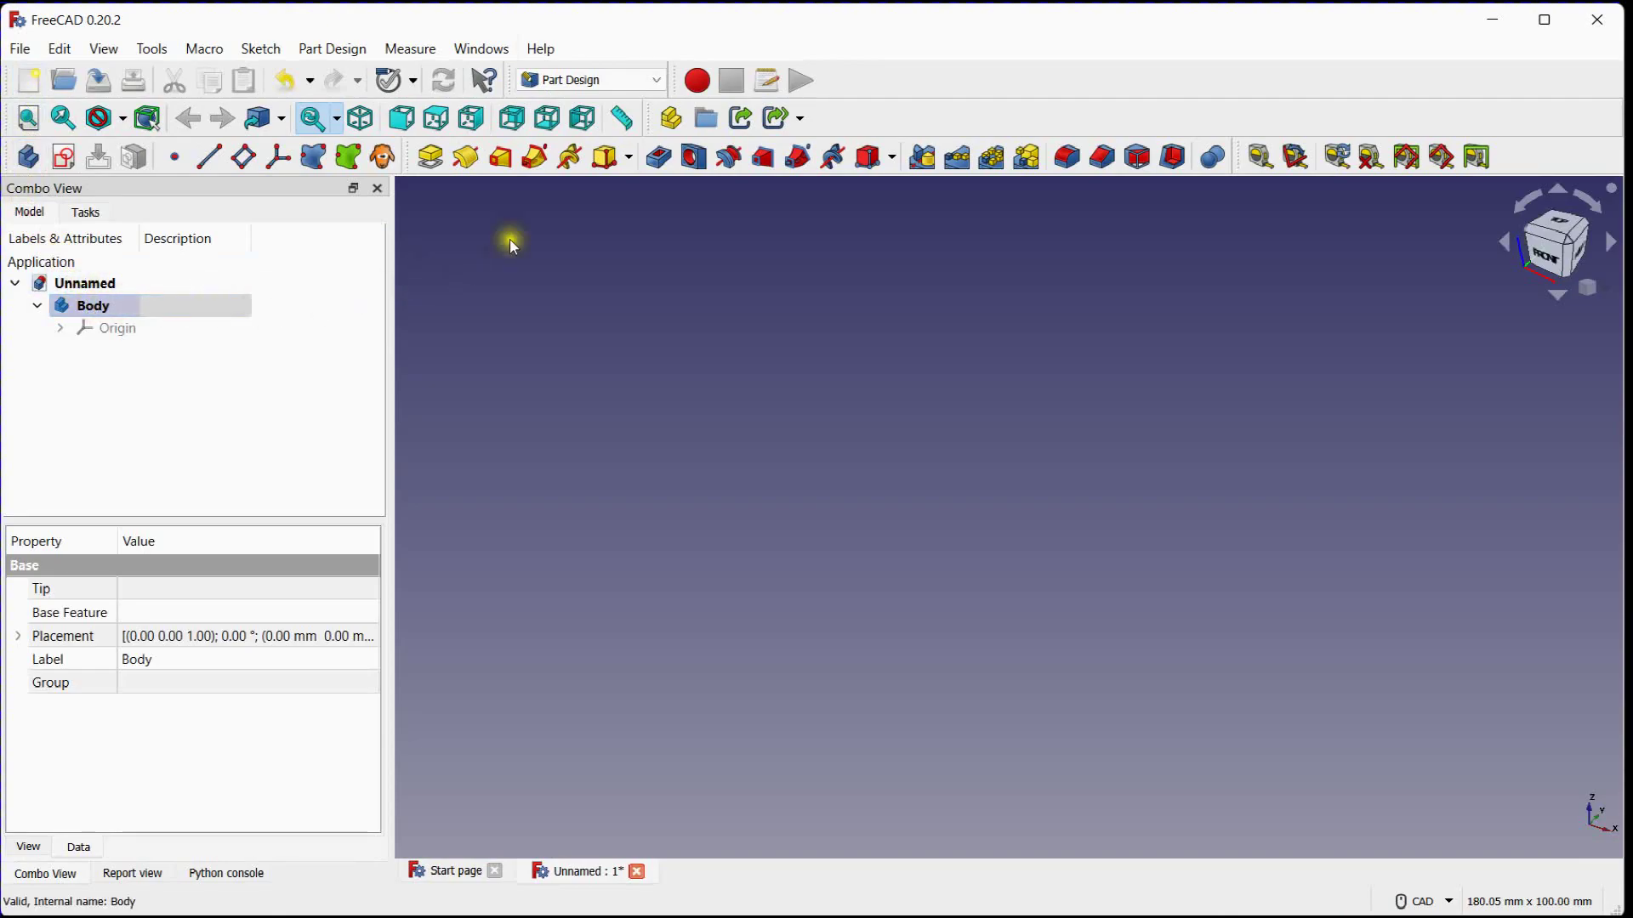
click(613, 157)
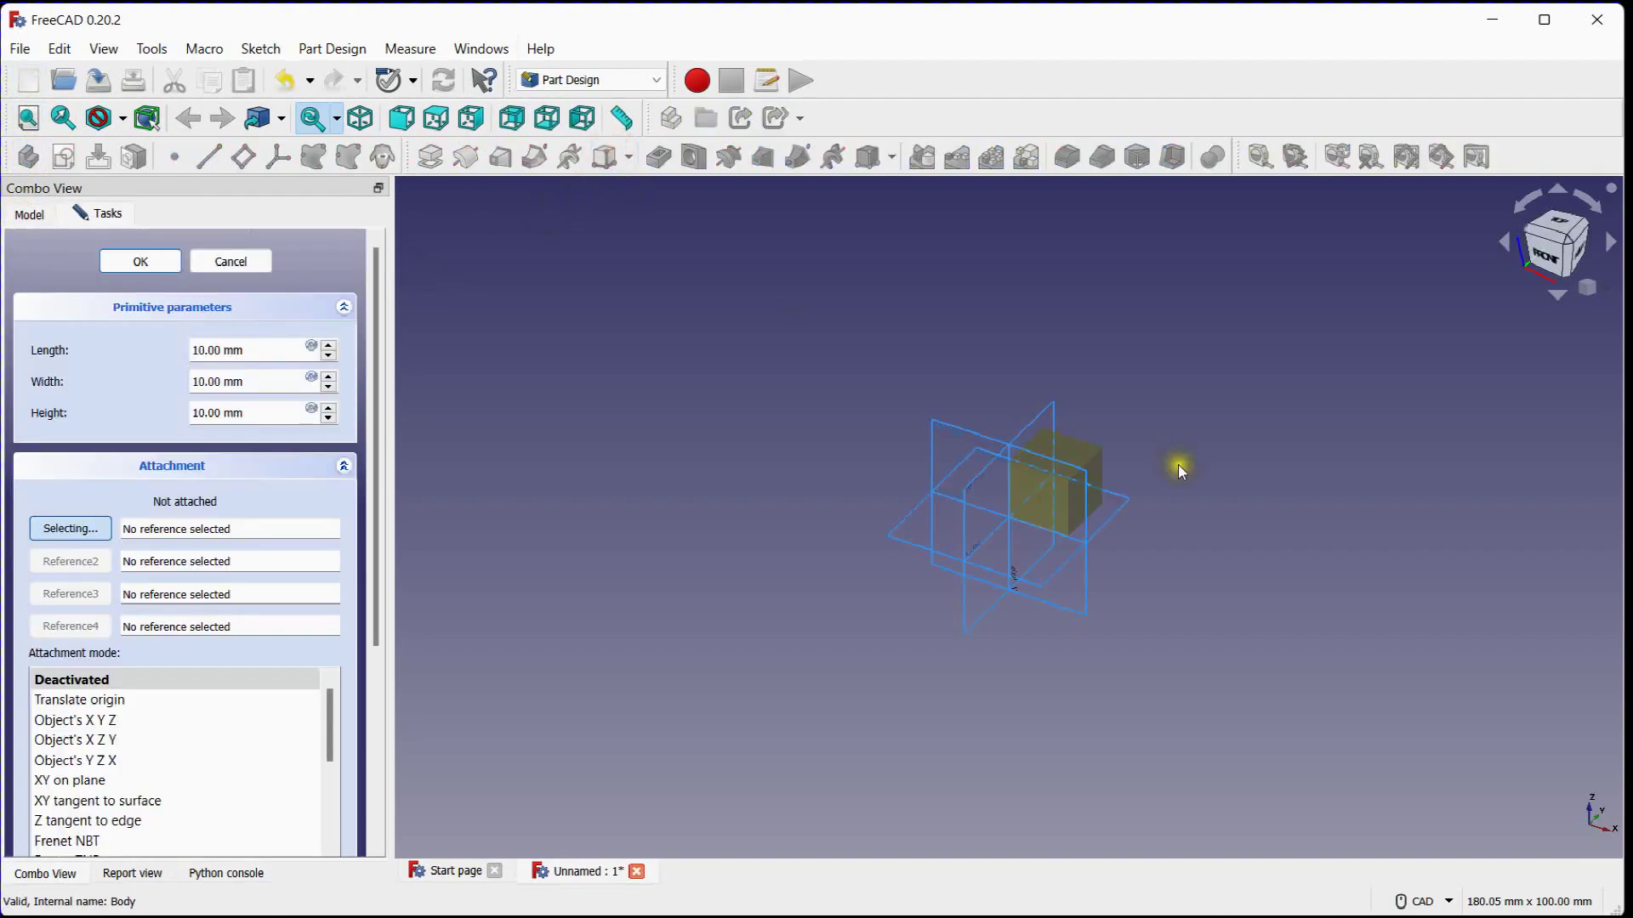
scroll(1178, 464, up, 5)
middle_drag(1091, 411, 1265, 451)
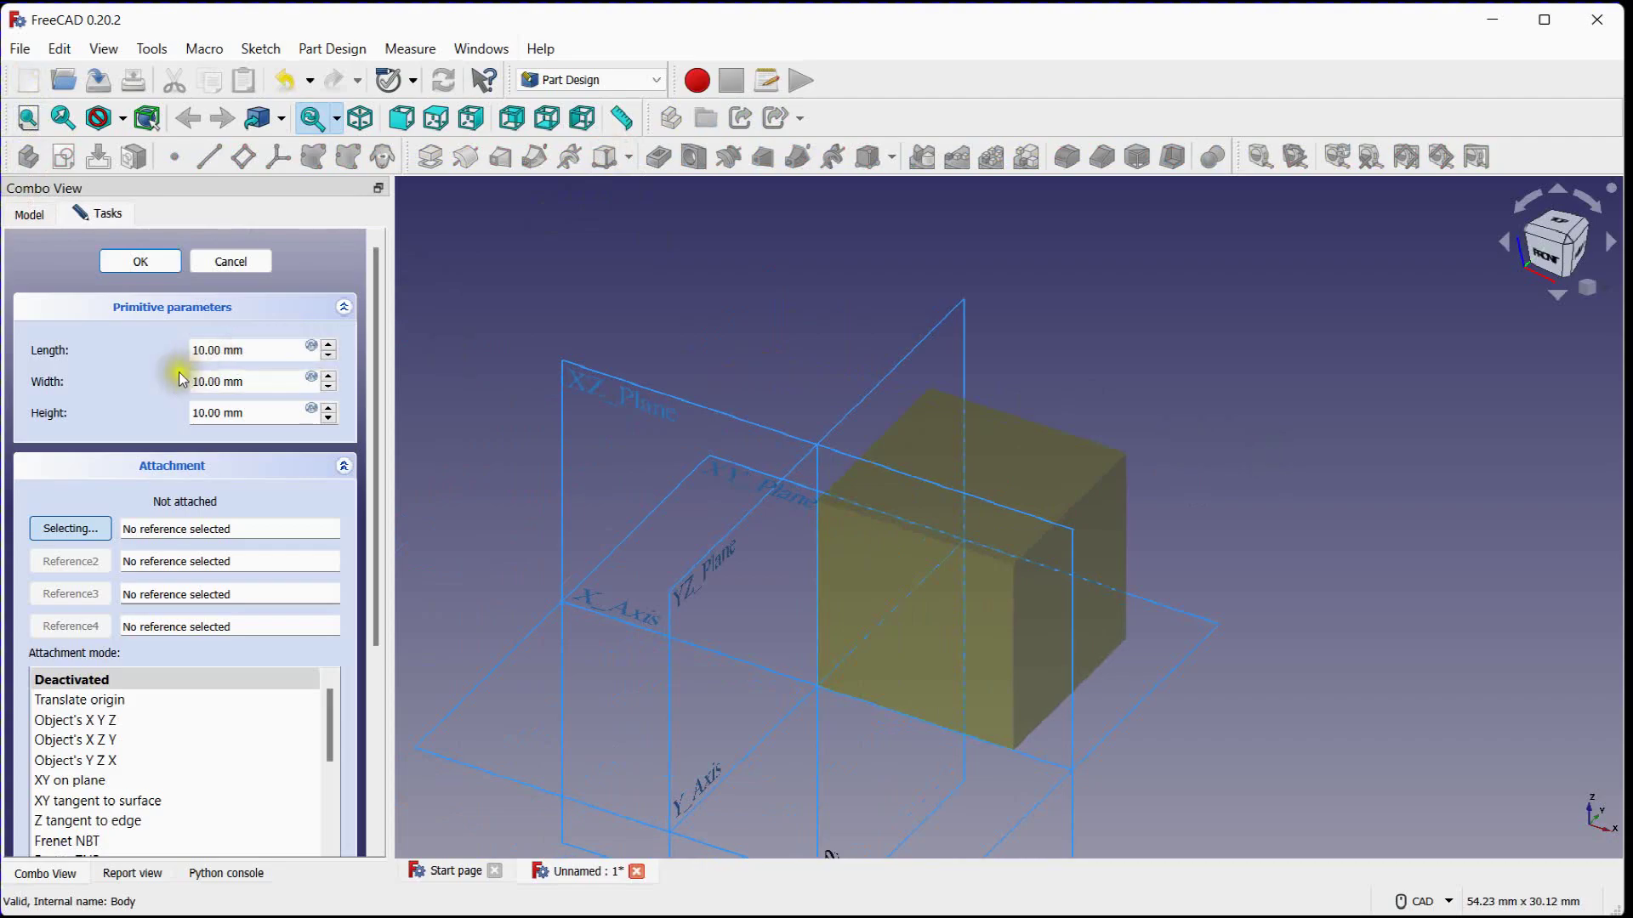
click(153, 264)
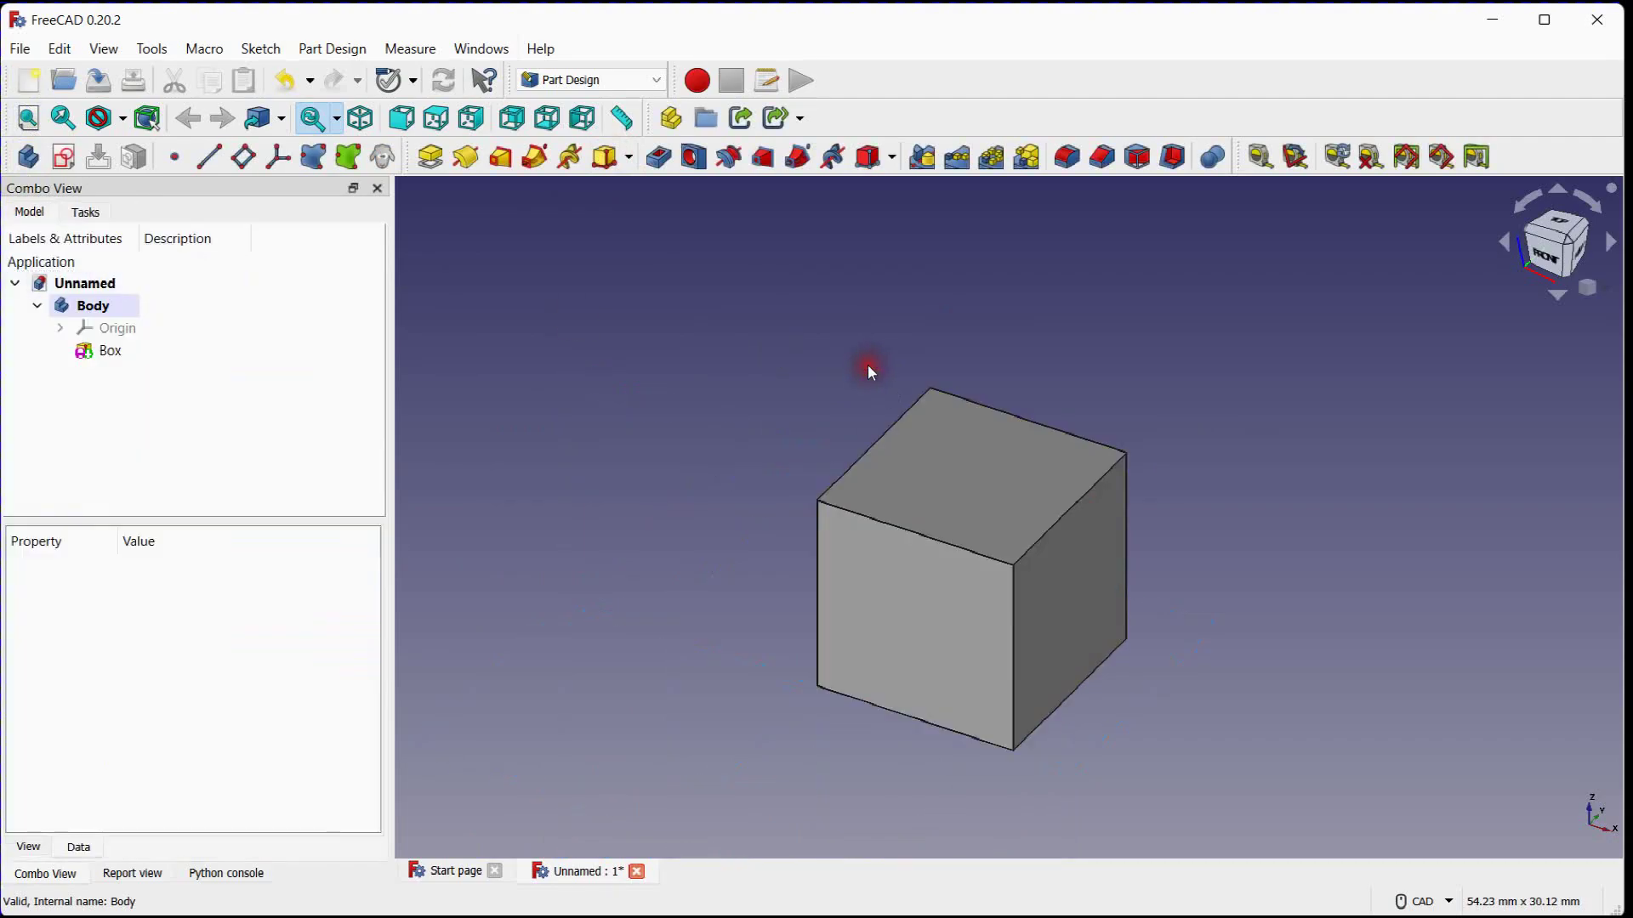
middle_drag(867, 363, 841, 328)
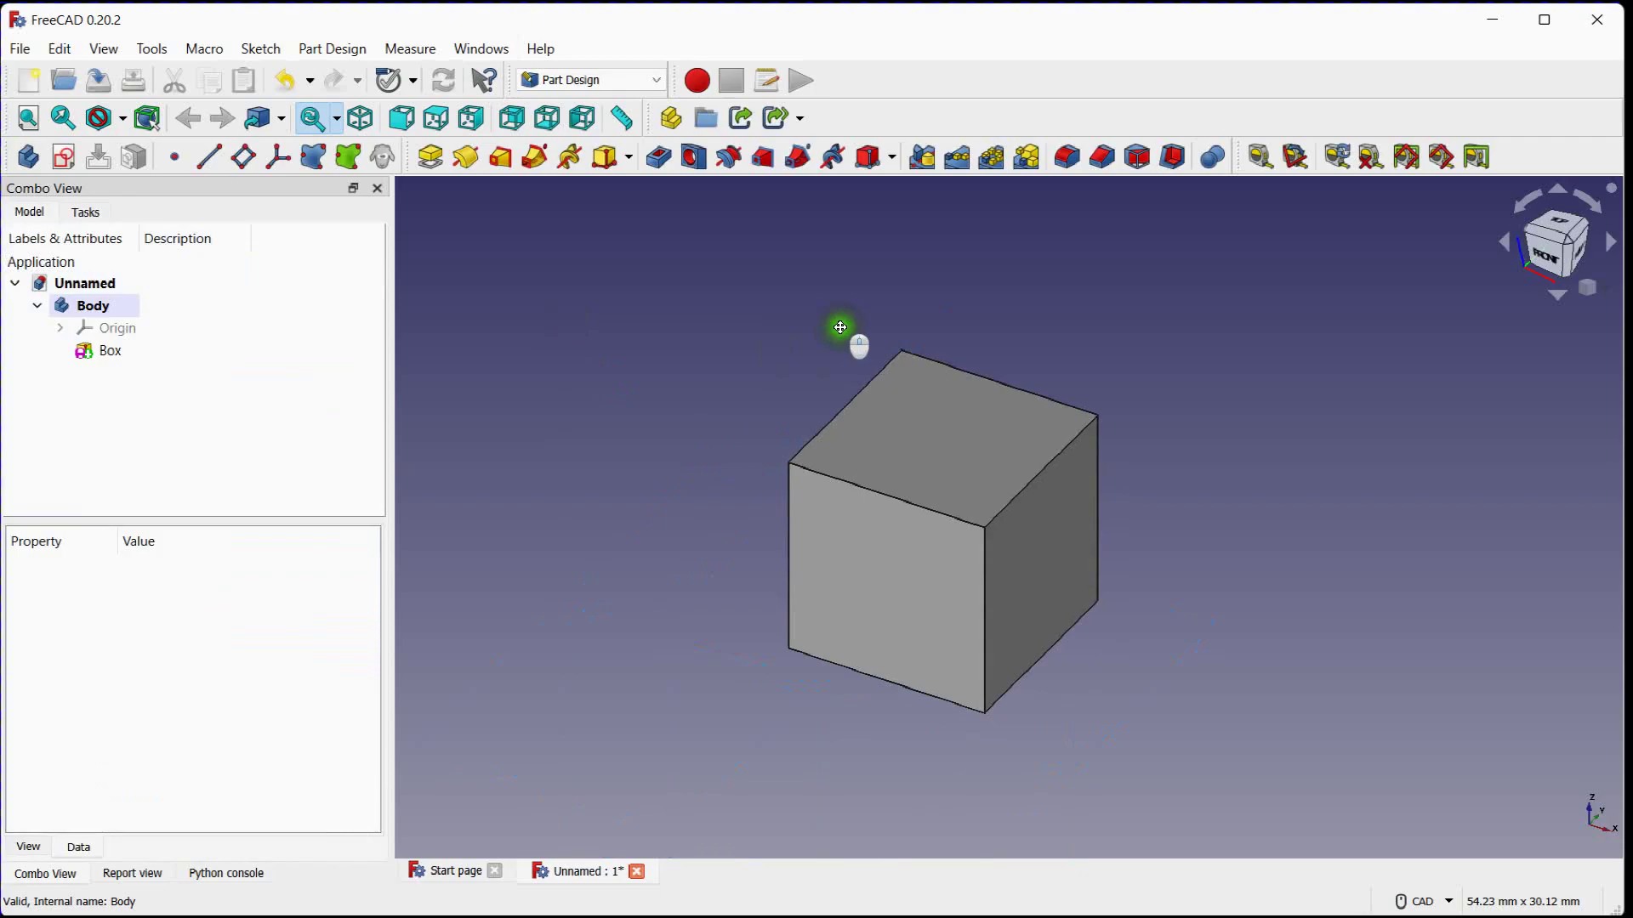
- Start a sketch on the cube's top face and draw a circle near its centre
click(920, 414)
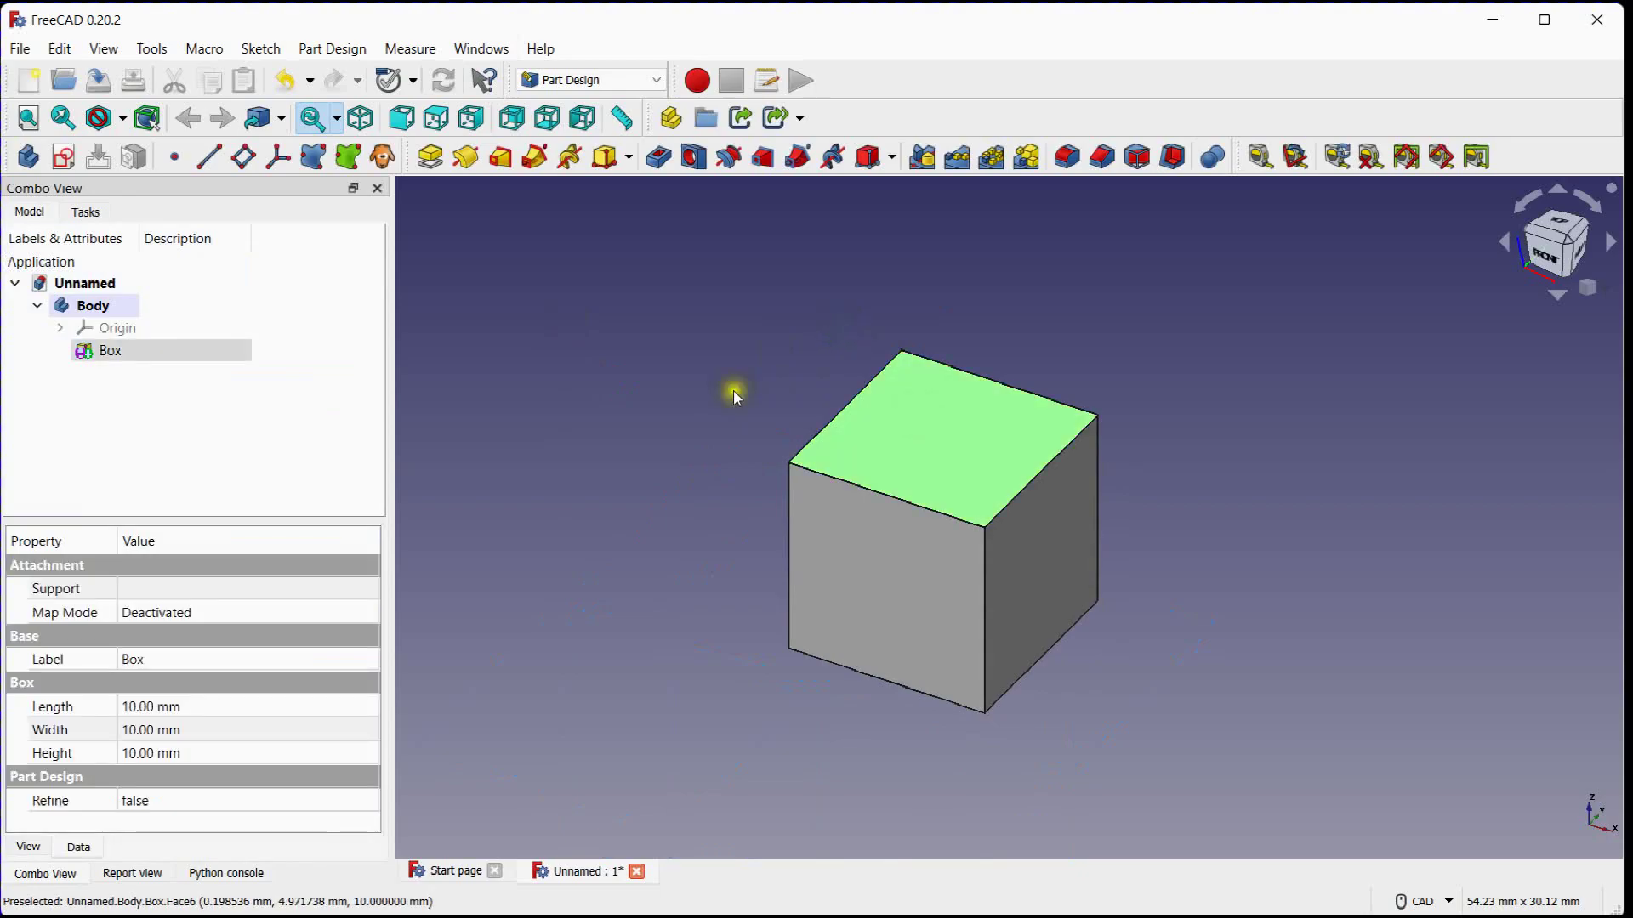
click(63, 156)
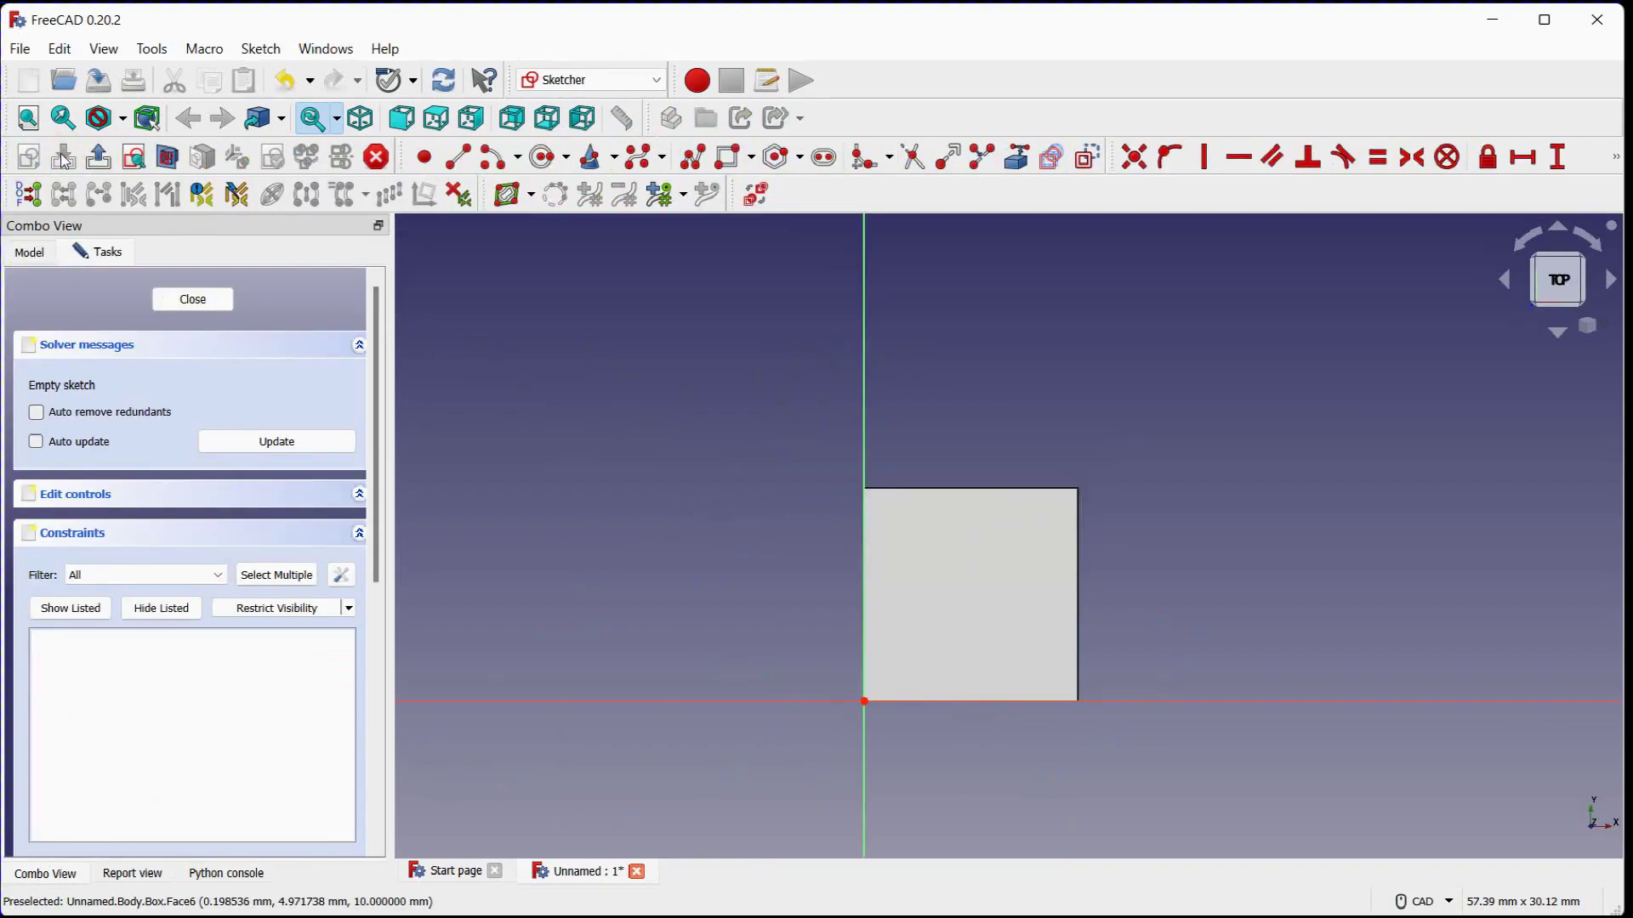
middle_drag(627, 357, 554, 274)
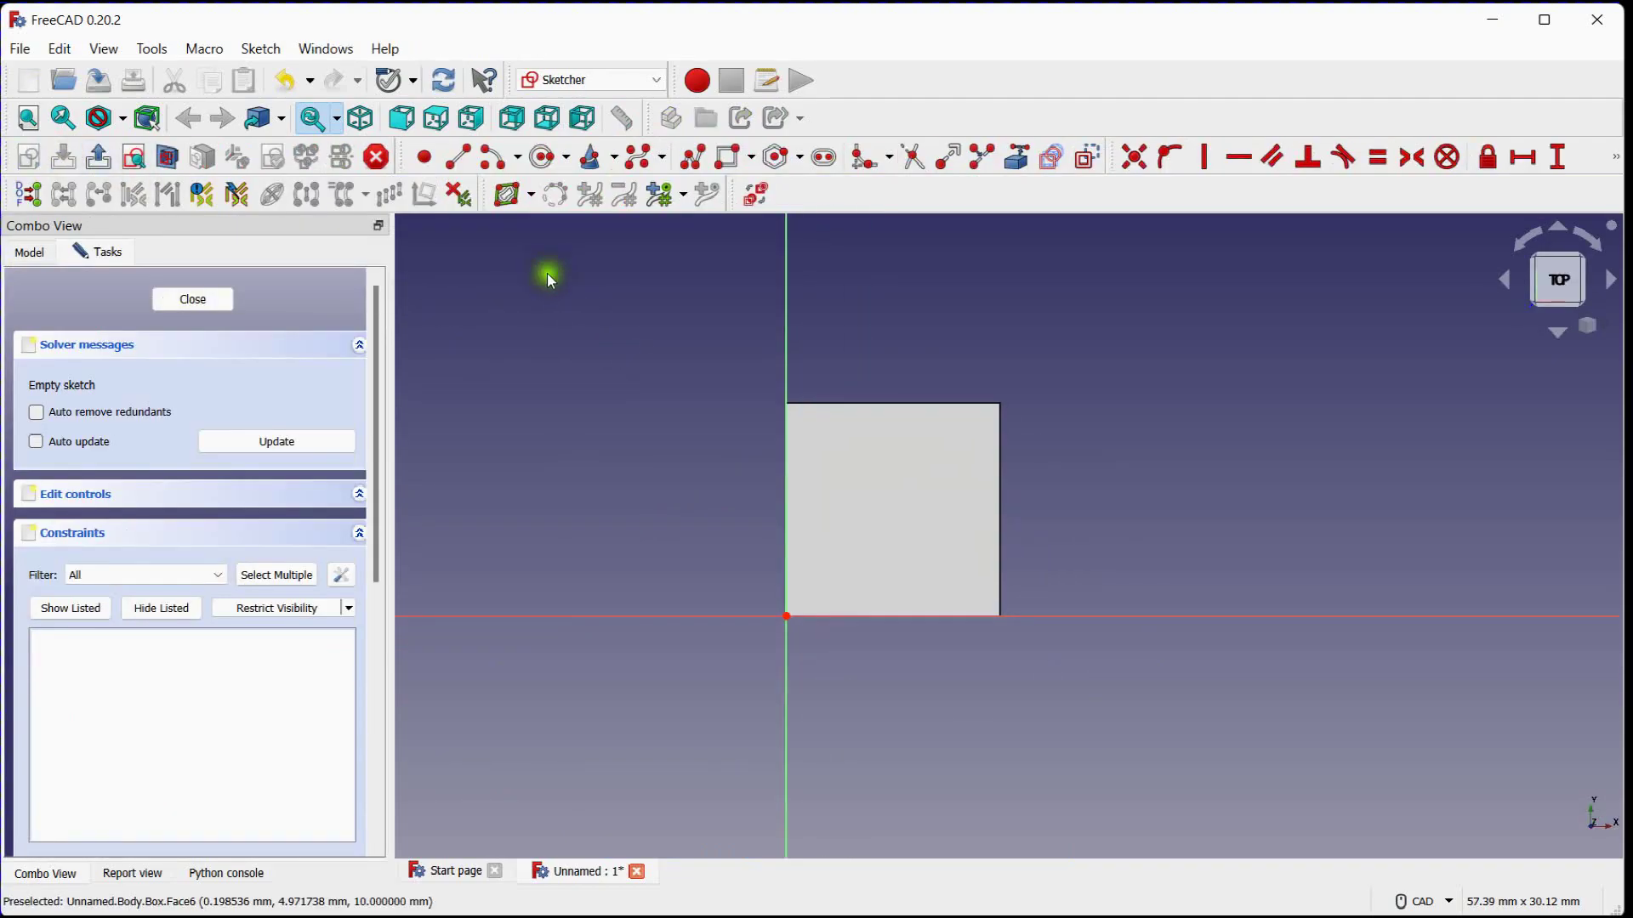
click(549, 156)
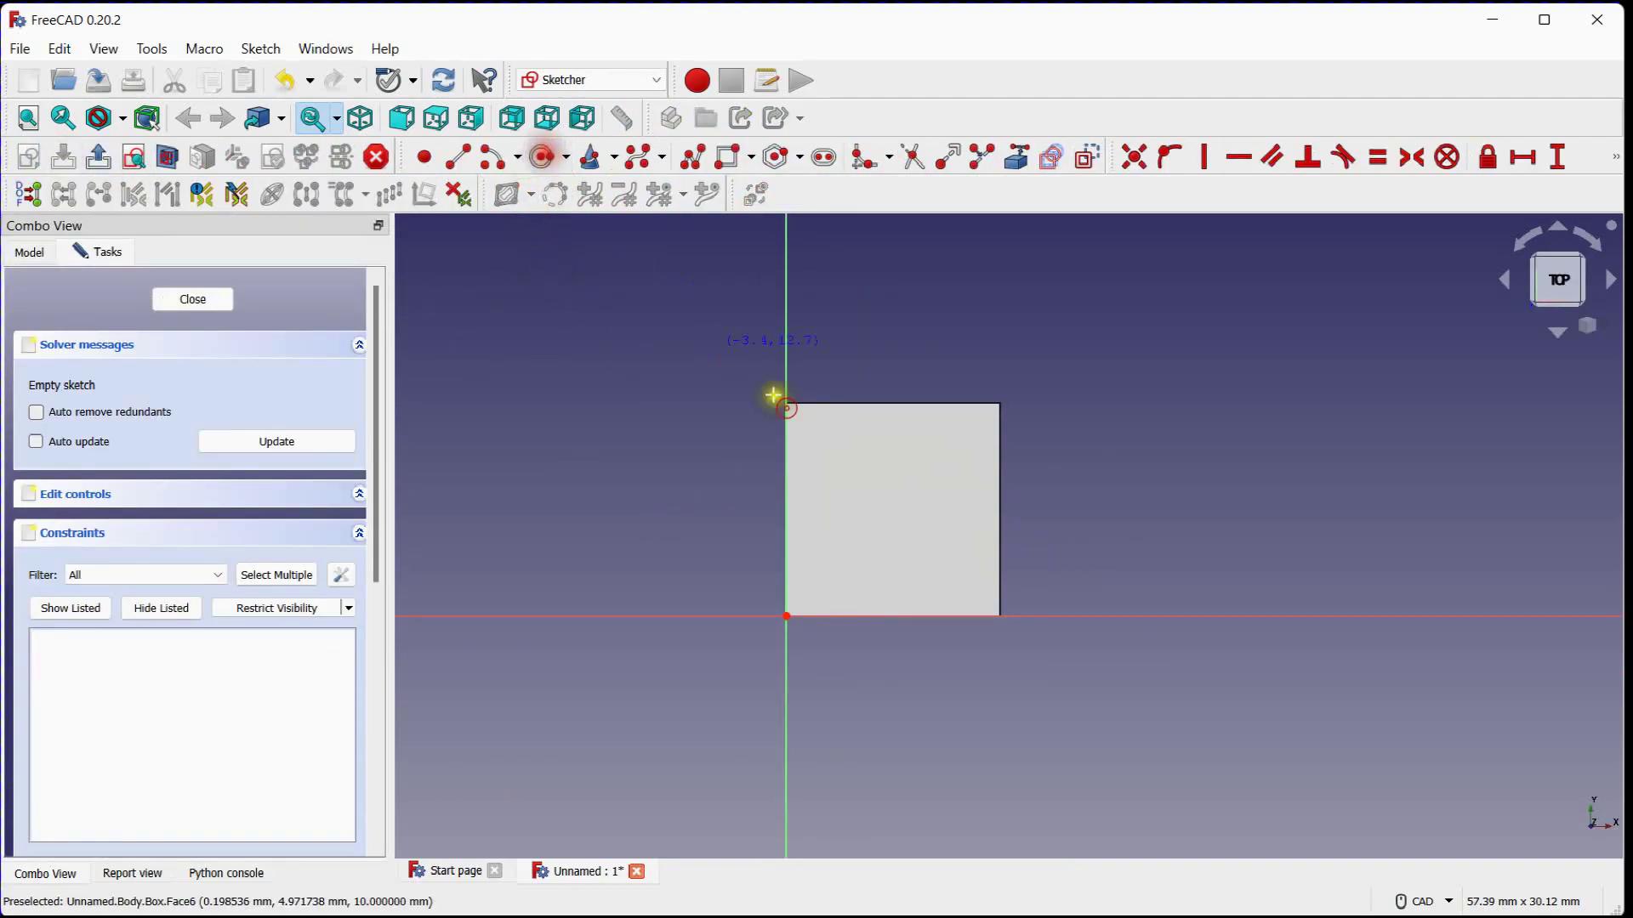
click(890, 508)
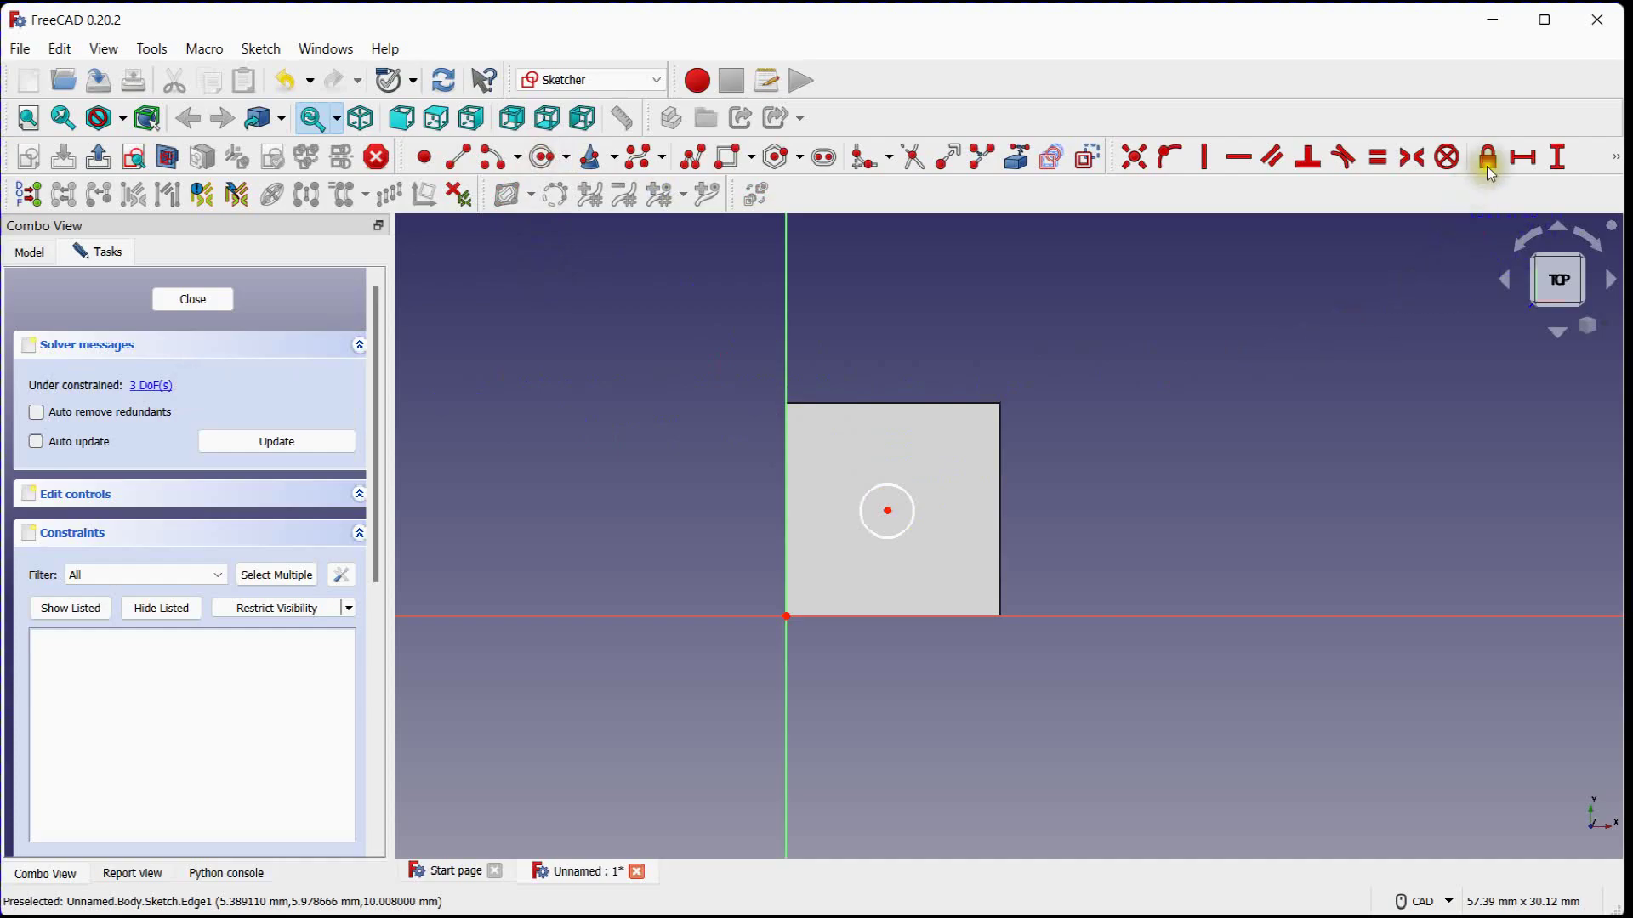
- Constrain the circle centre 5 mm horizontally and 5 mm vertically from the sketch origin
click(1522, 156)
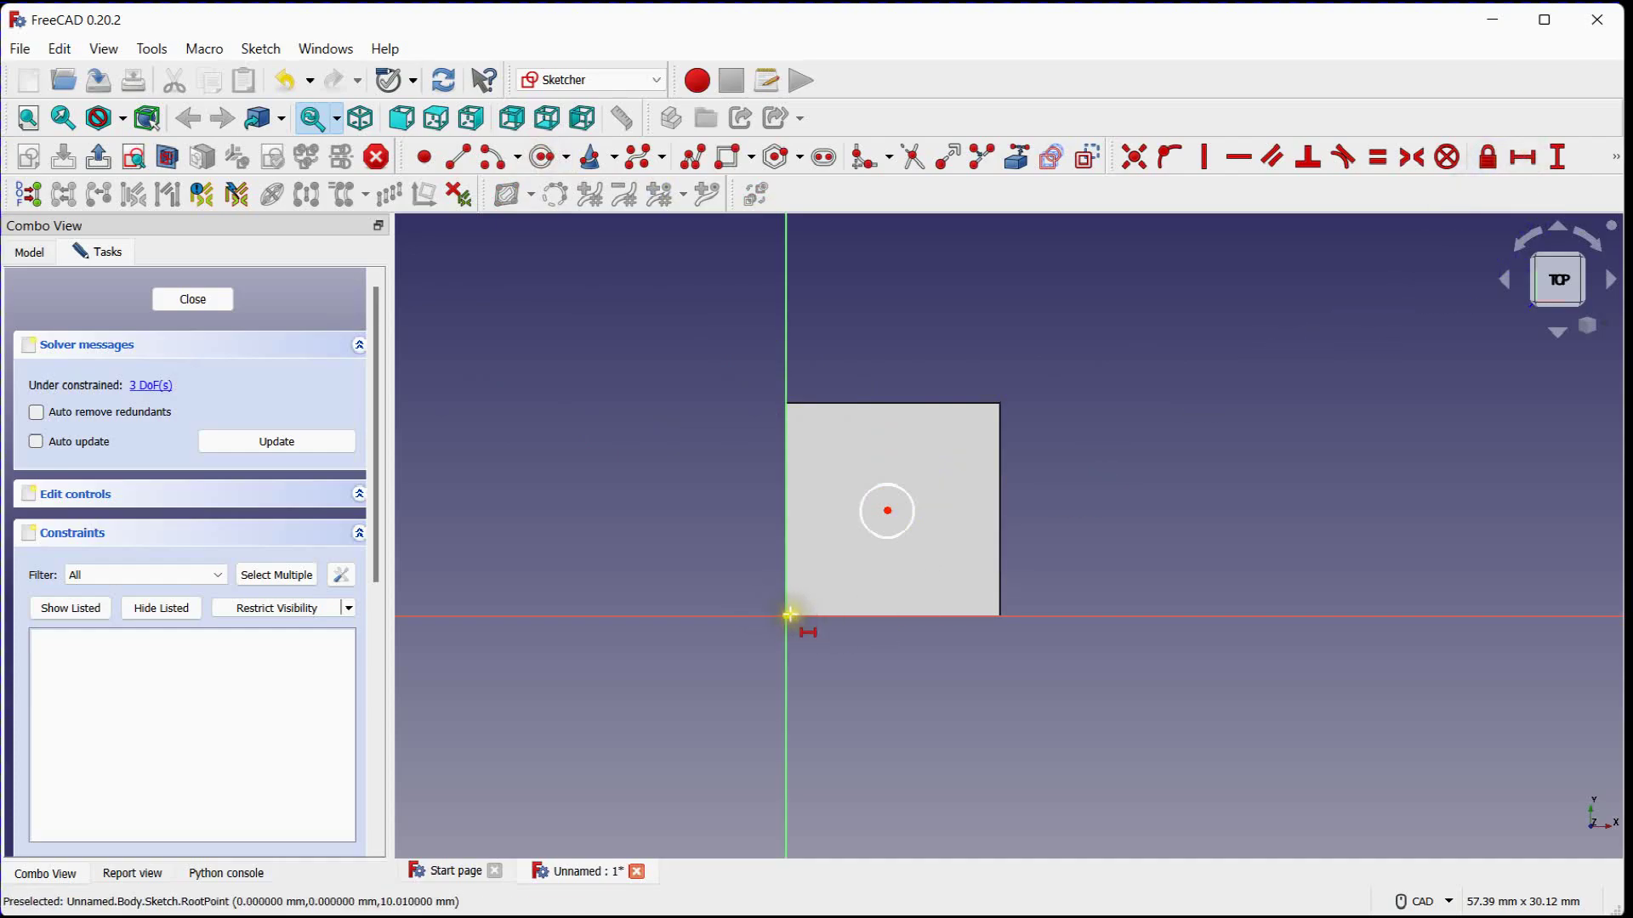
click(785, 616)
click(890, 511)
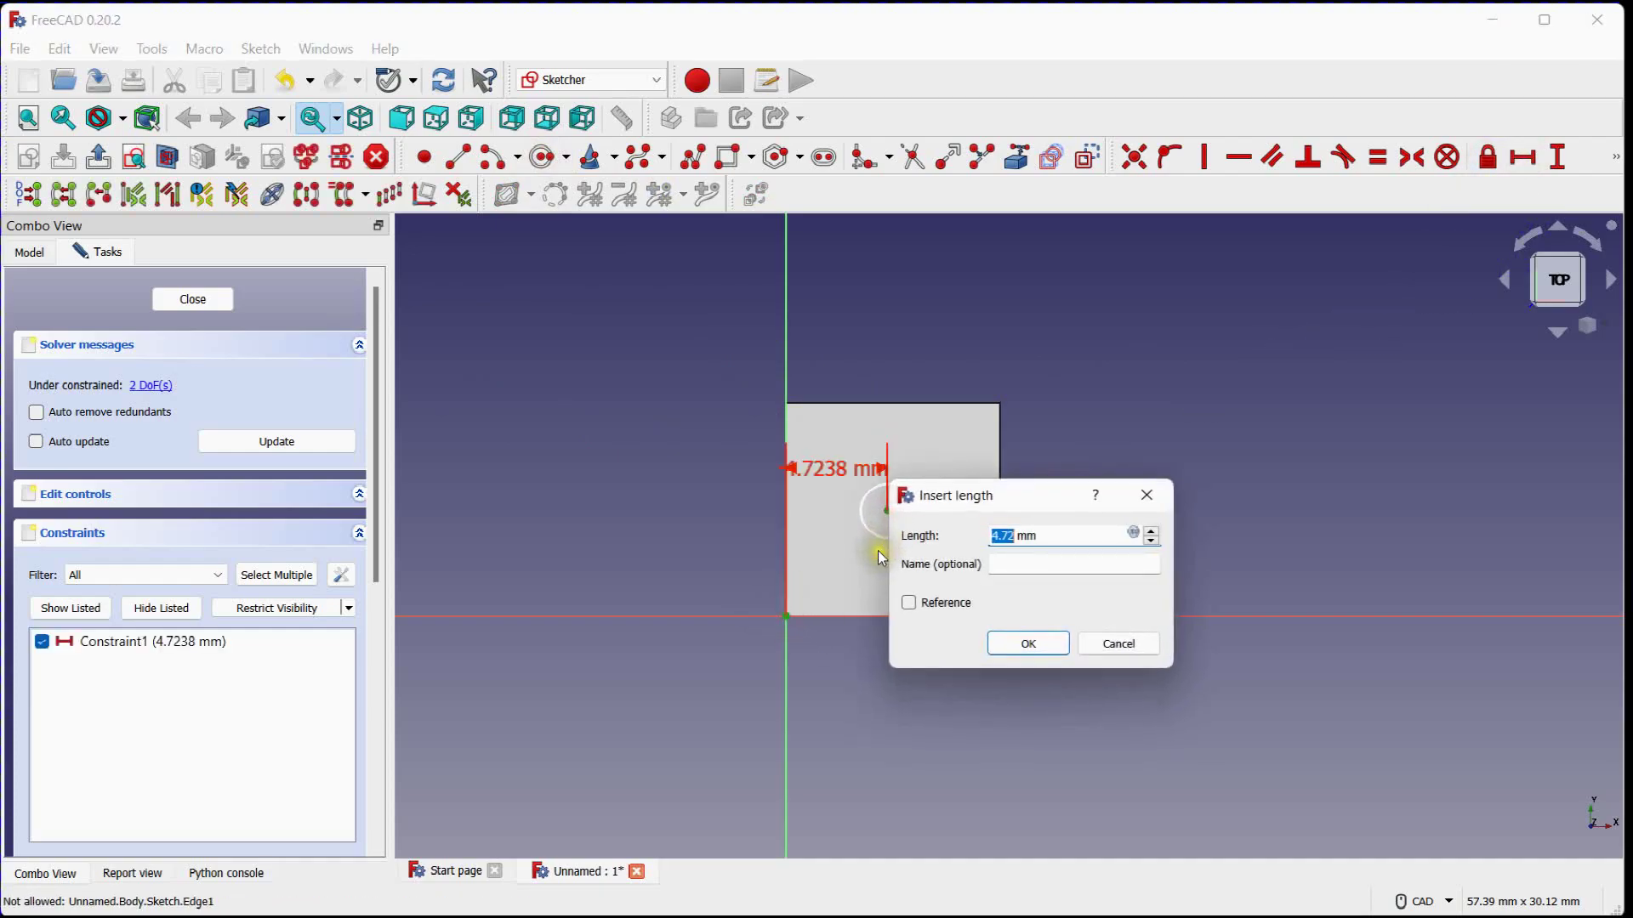
text(5)
key(Return)
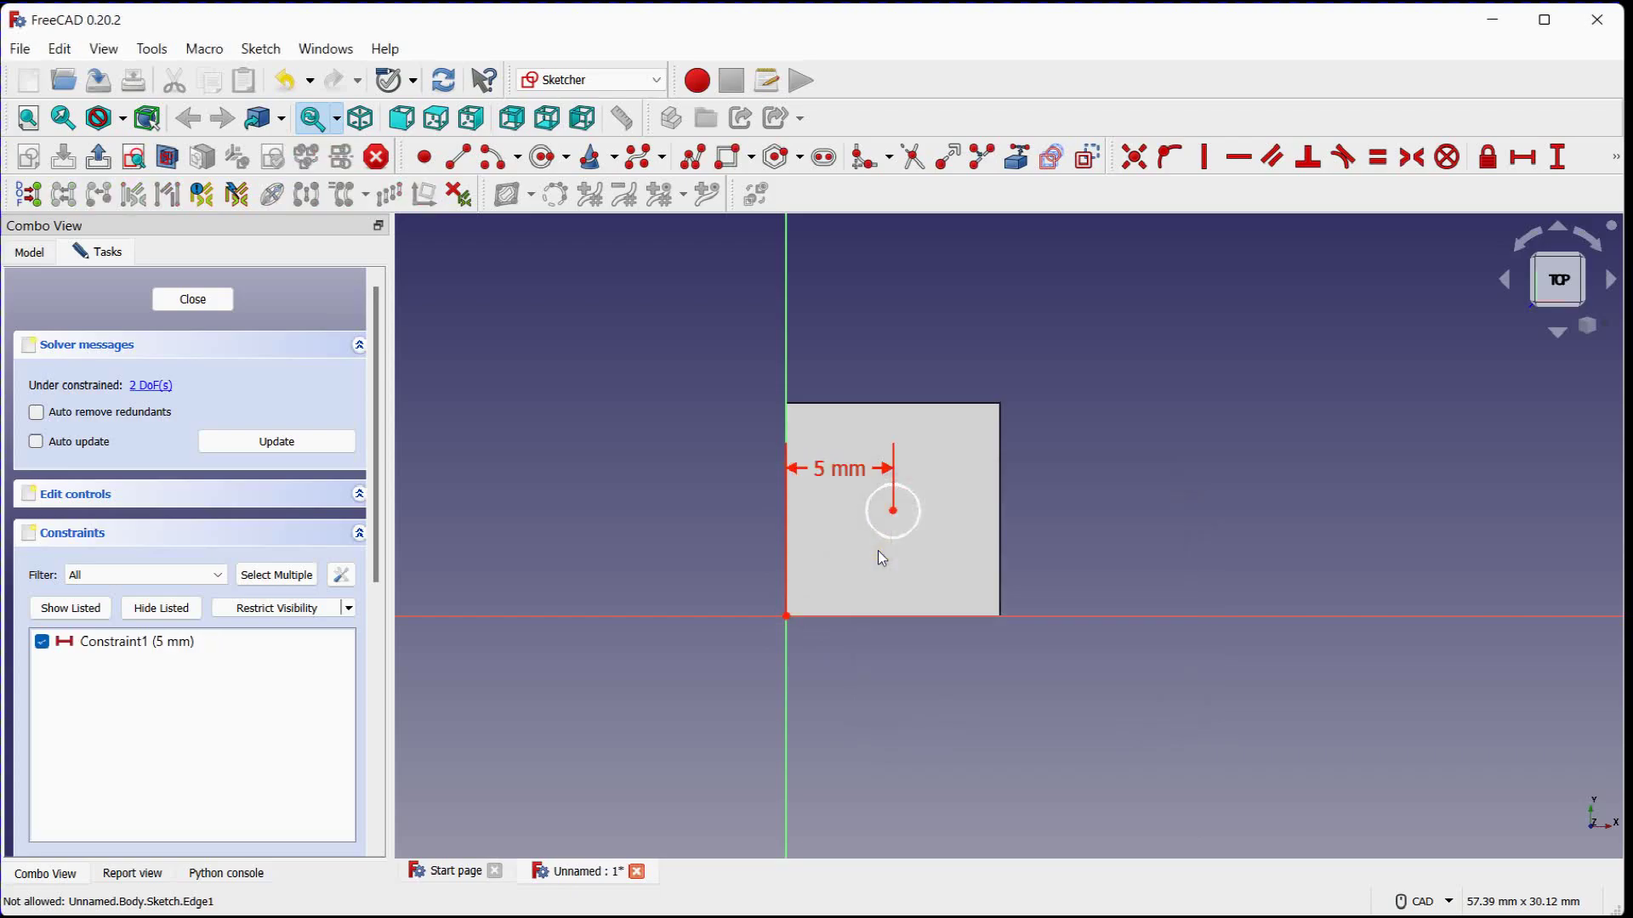
click(1556, 156)
click(786, 617)
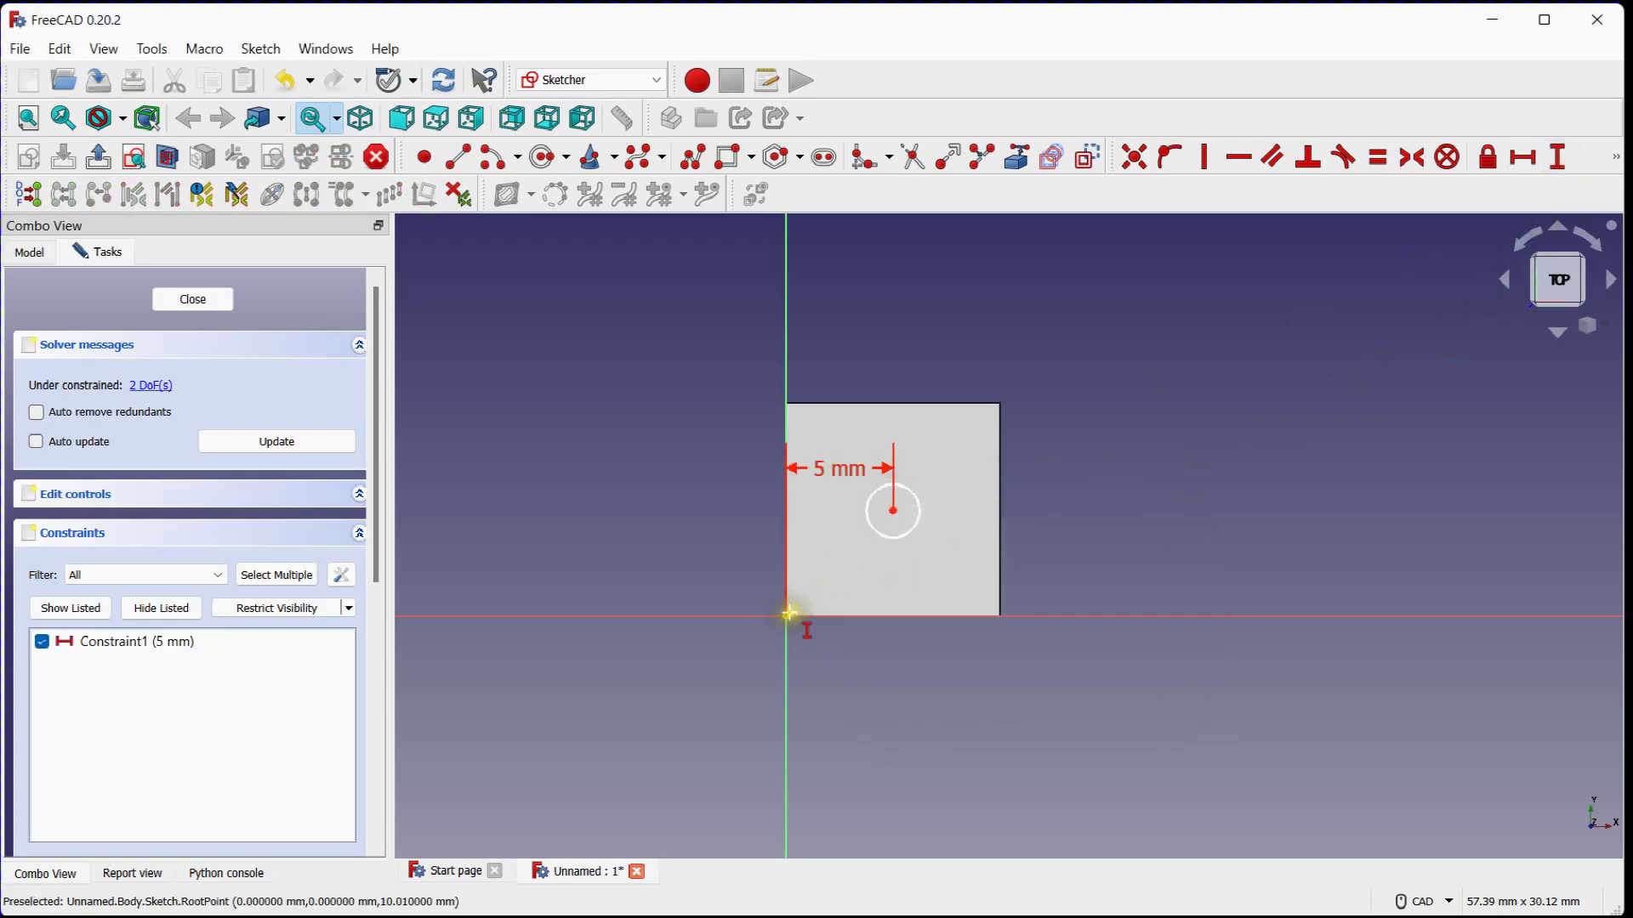
click(897, 510)
text(5)
key(Return)
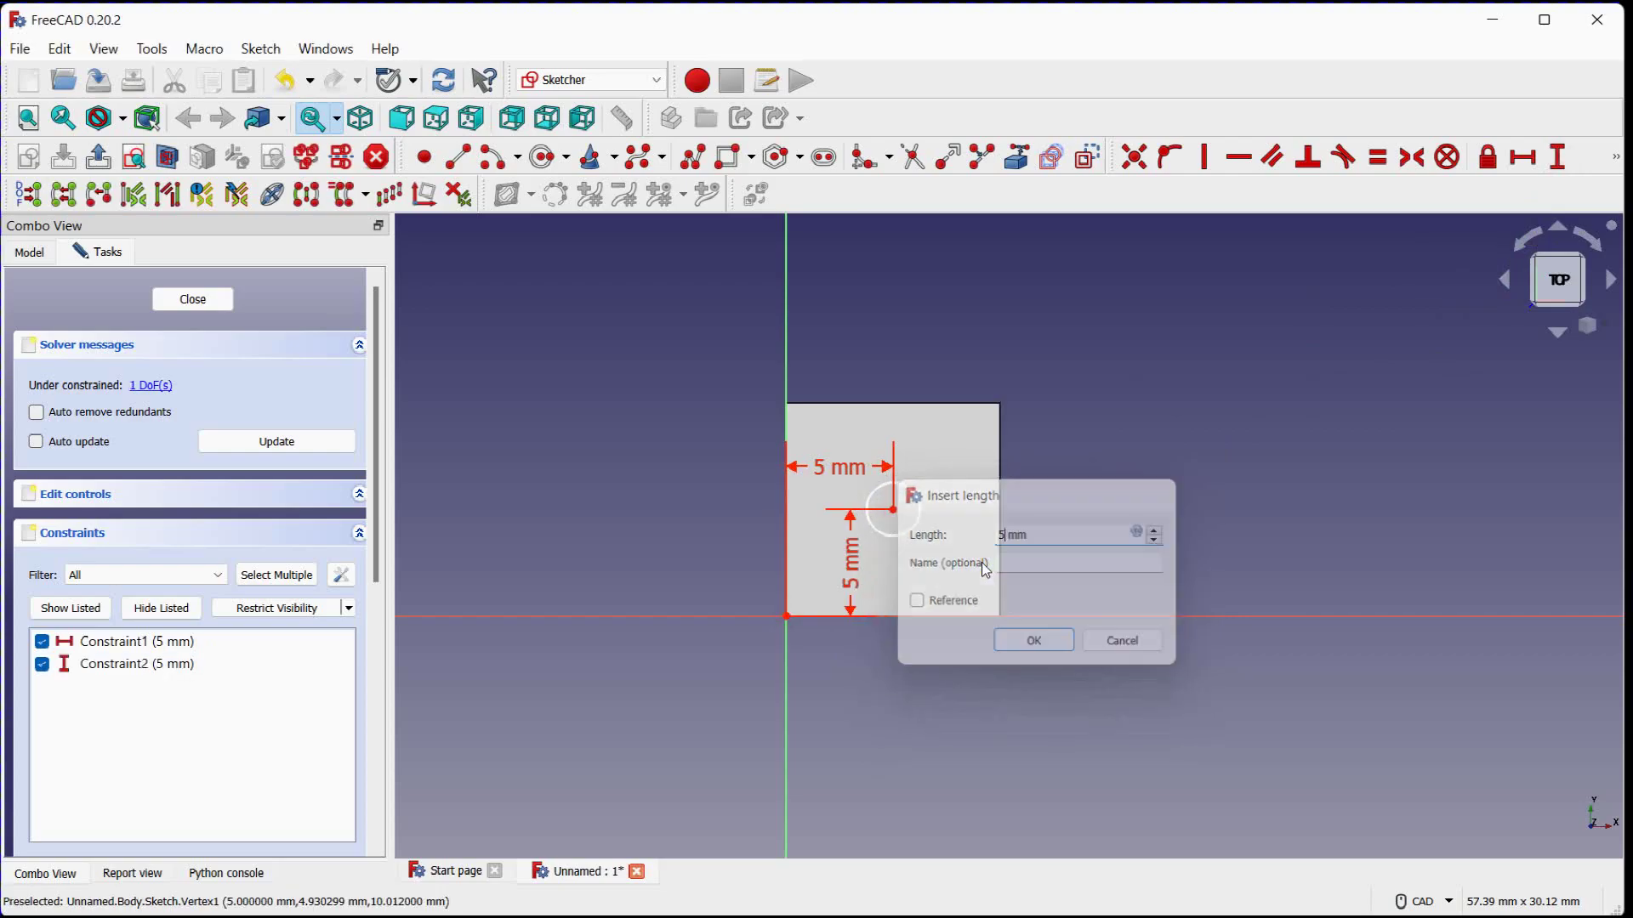
- Add a 1.5 mm radius constraint to the circle, fully constraining the sketch
click(1619, 159)
click(1196, 190)
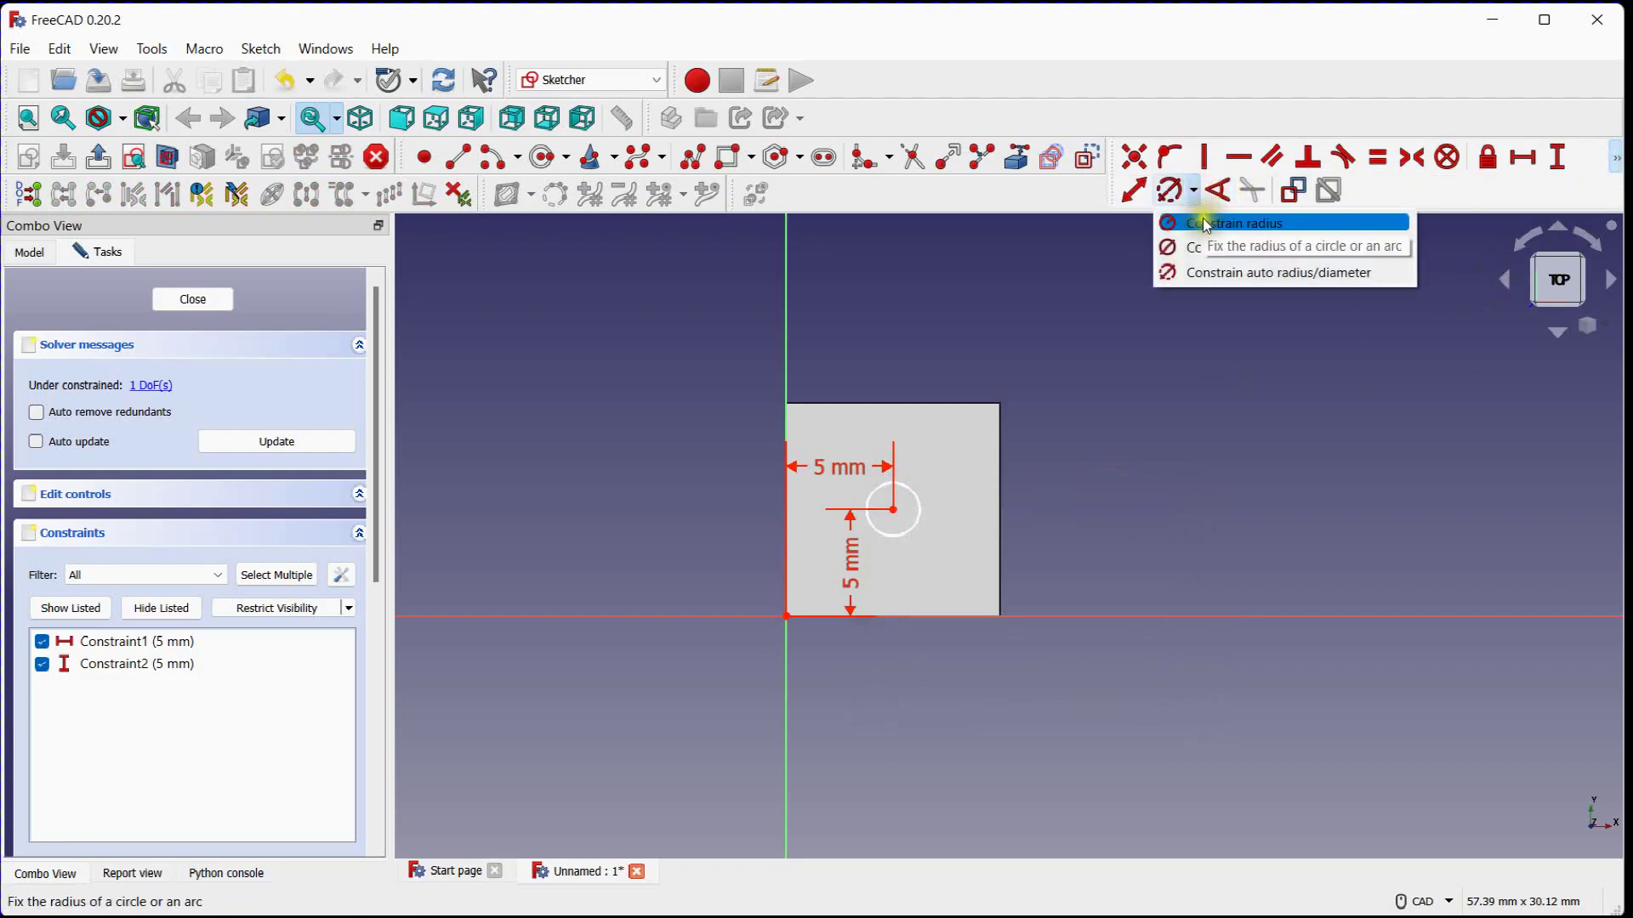
click(1206, 223)
click(919, 501)
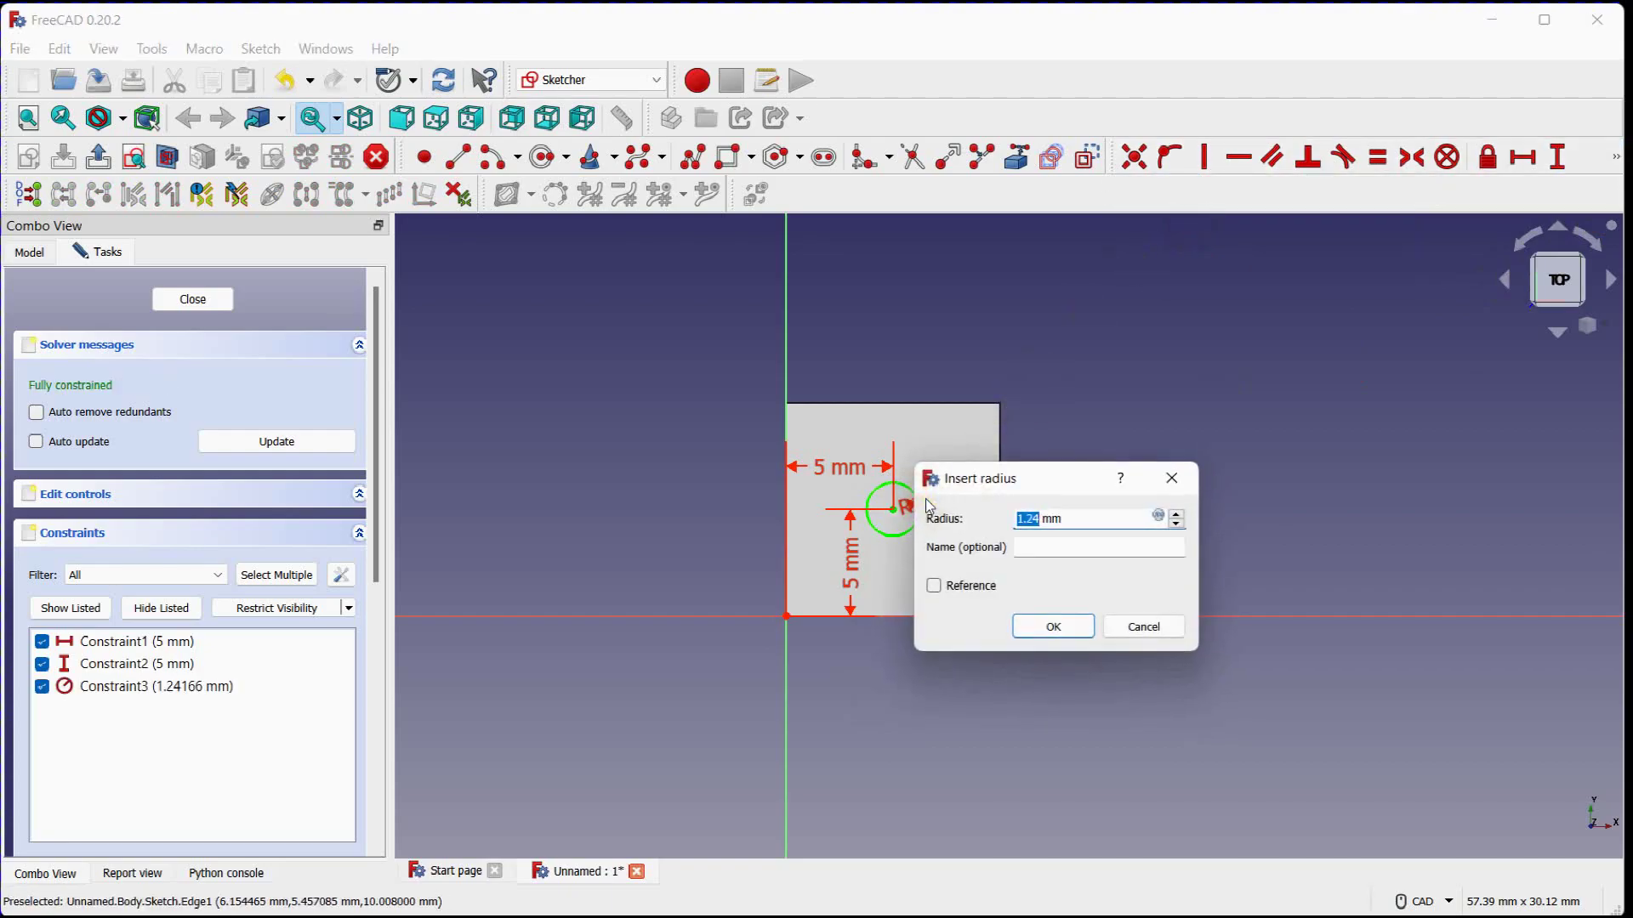
text(1.5)
key(Return)
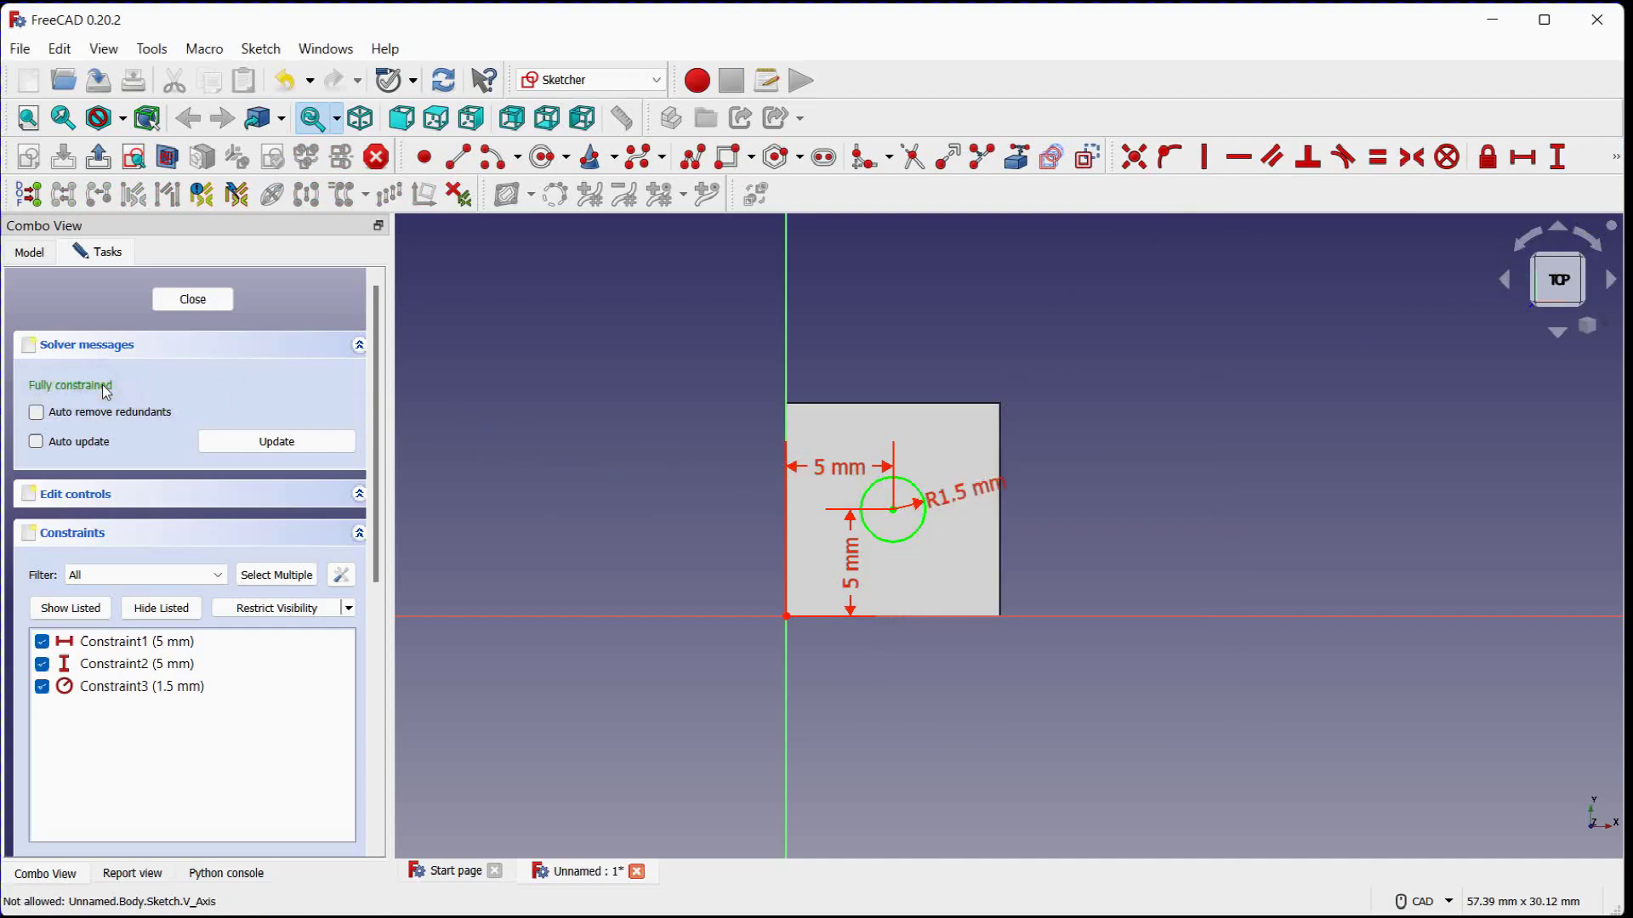
- Close the sketch and create a Hole feature from it
click(210, 299)
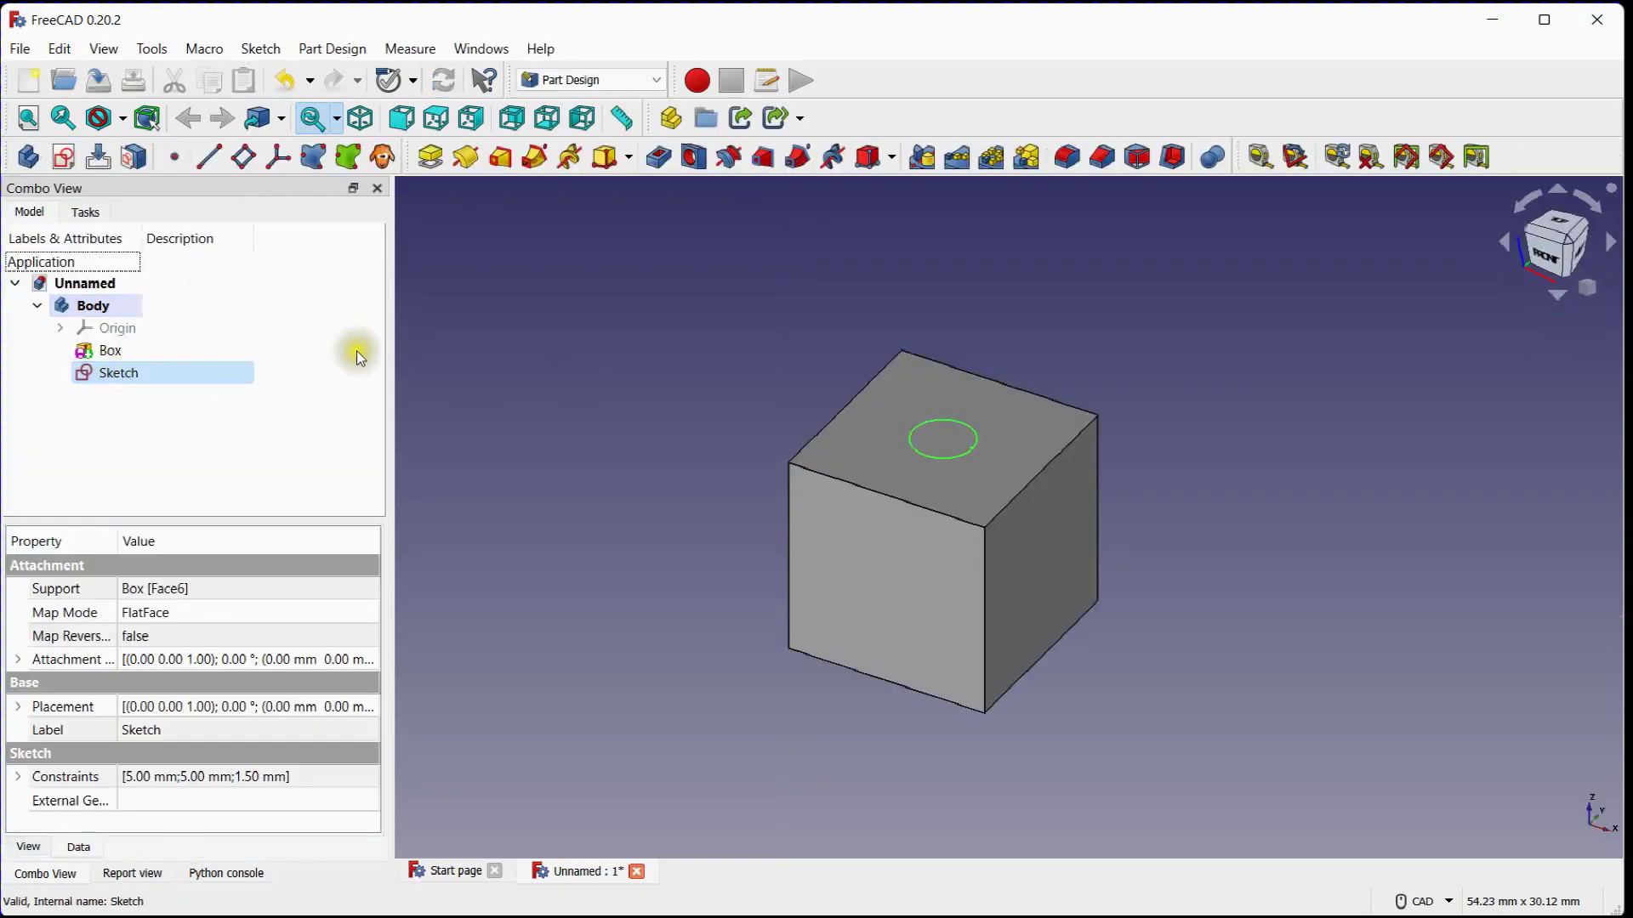
click(695, 157)
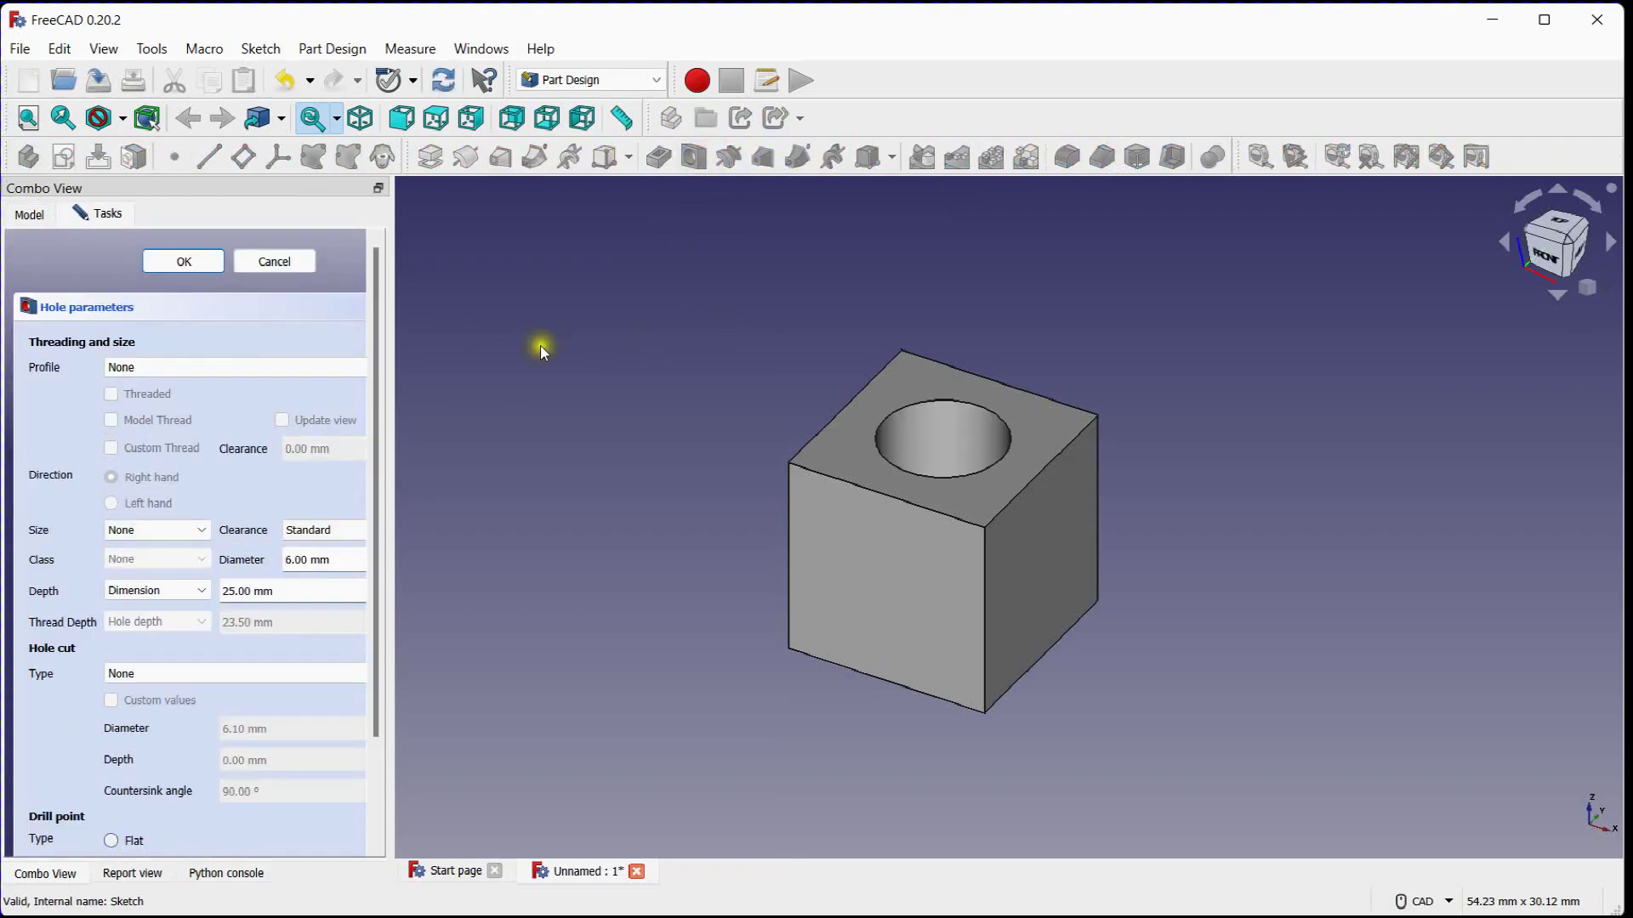
drag(393, 368, 491, 380)
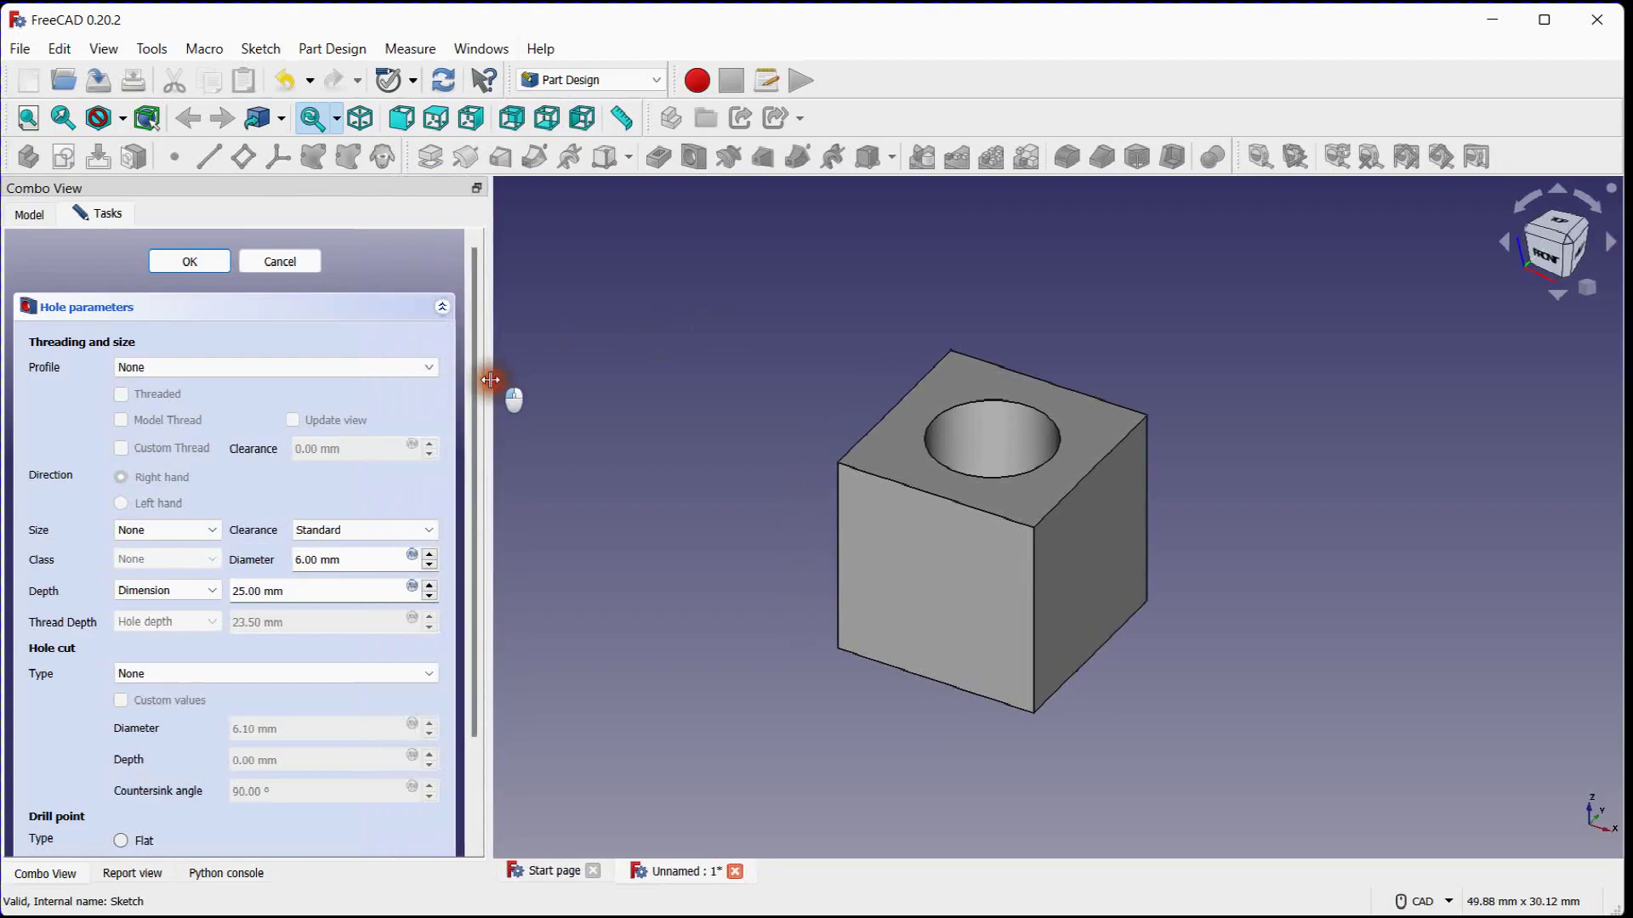
- Set the hole to ISO metric regular profile, size M2, depth Through all
click(421, 369)
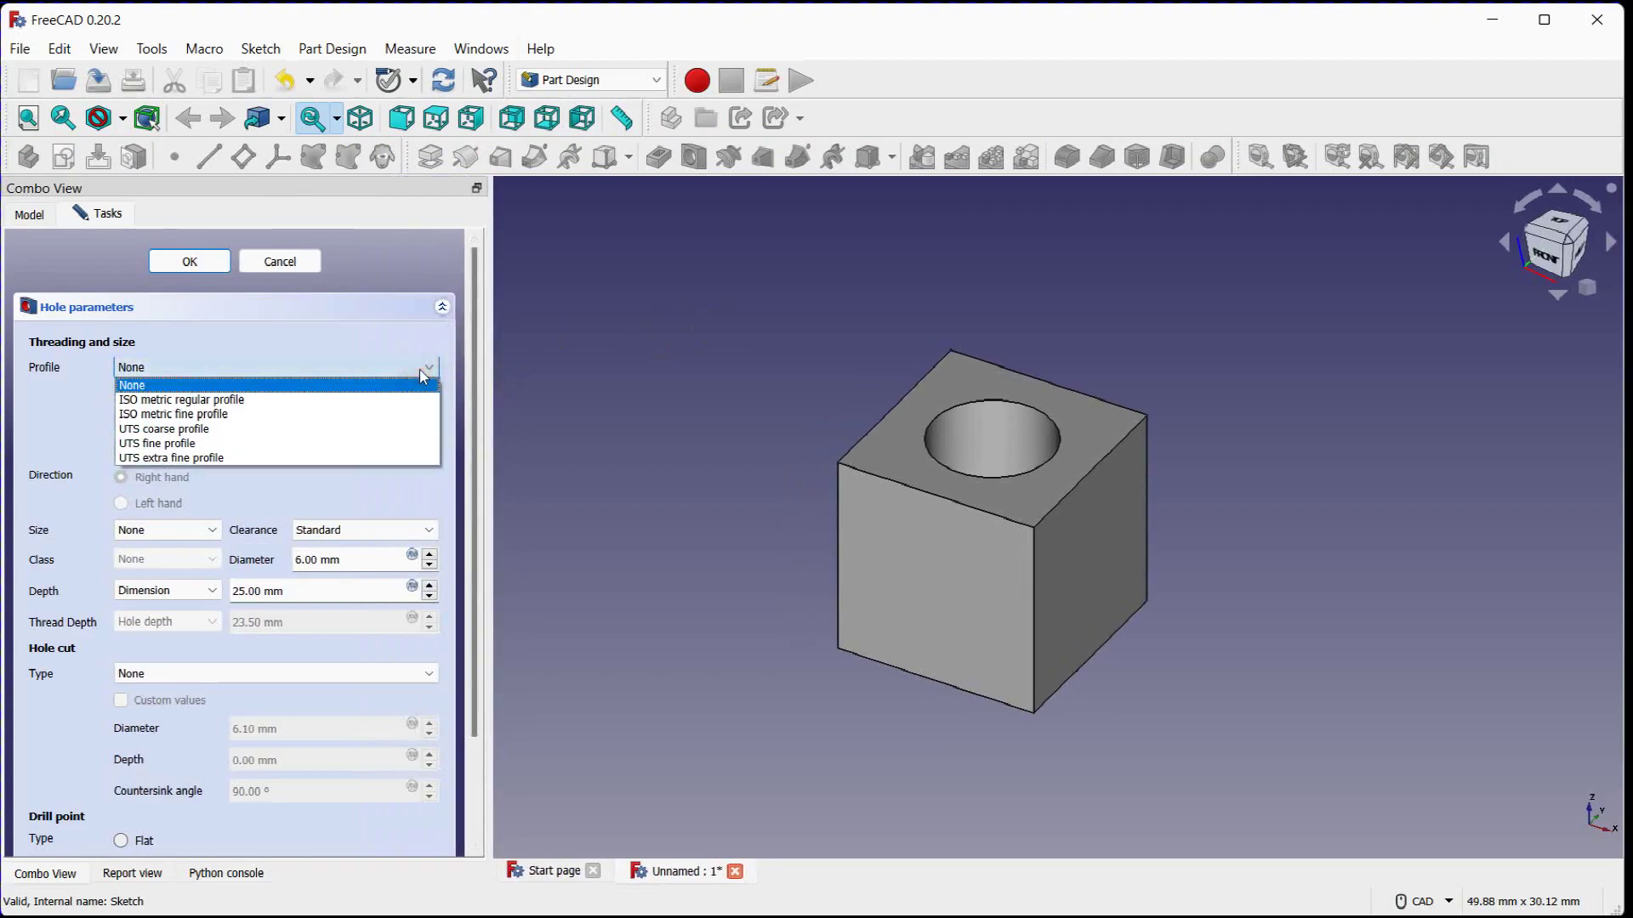
click(228, 404)
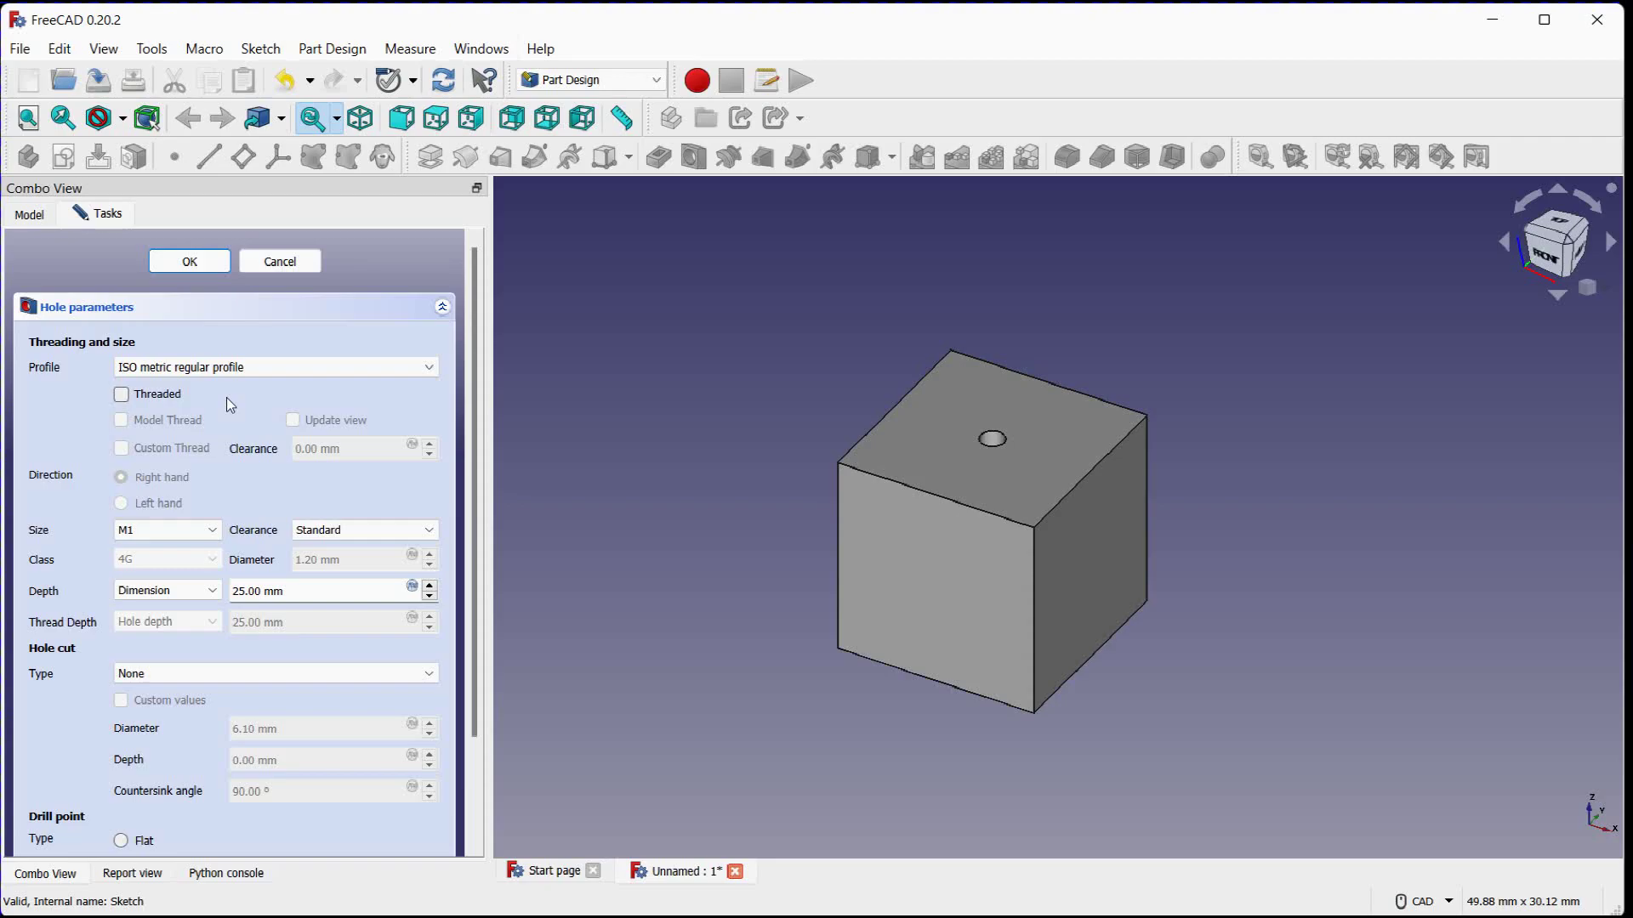
click(187, 531)
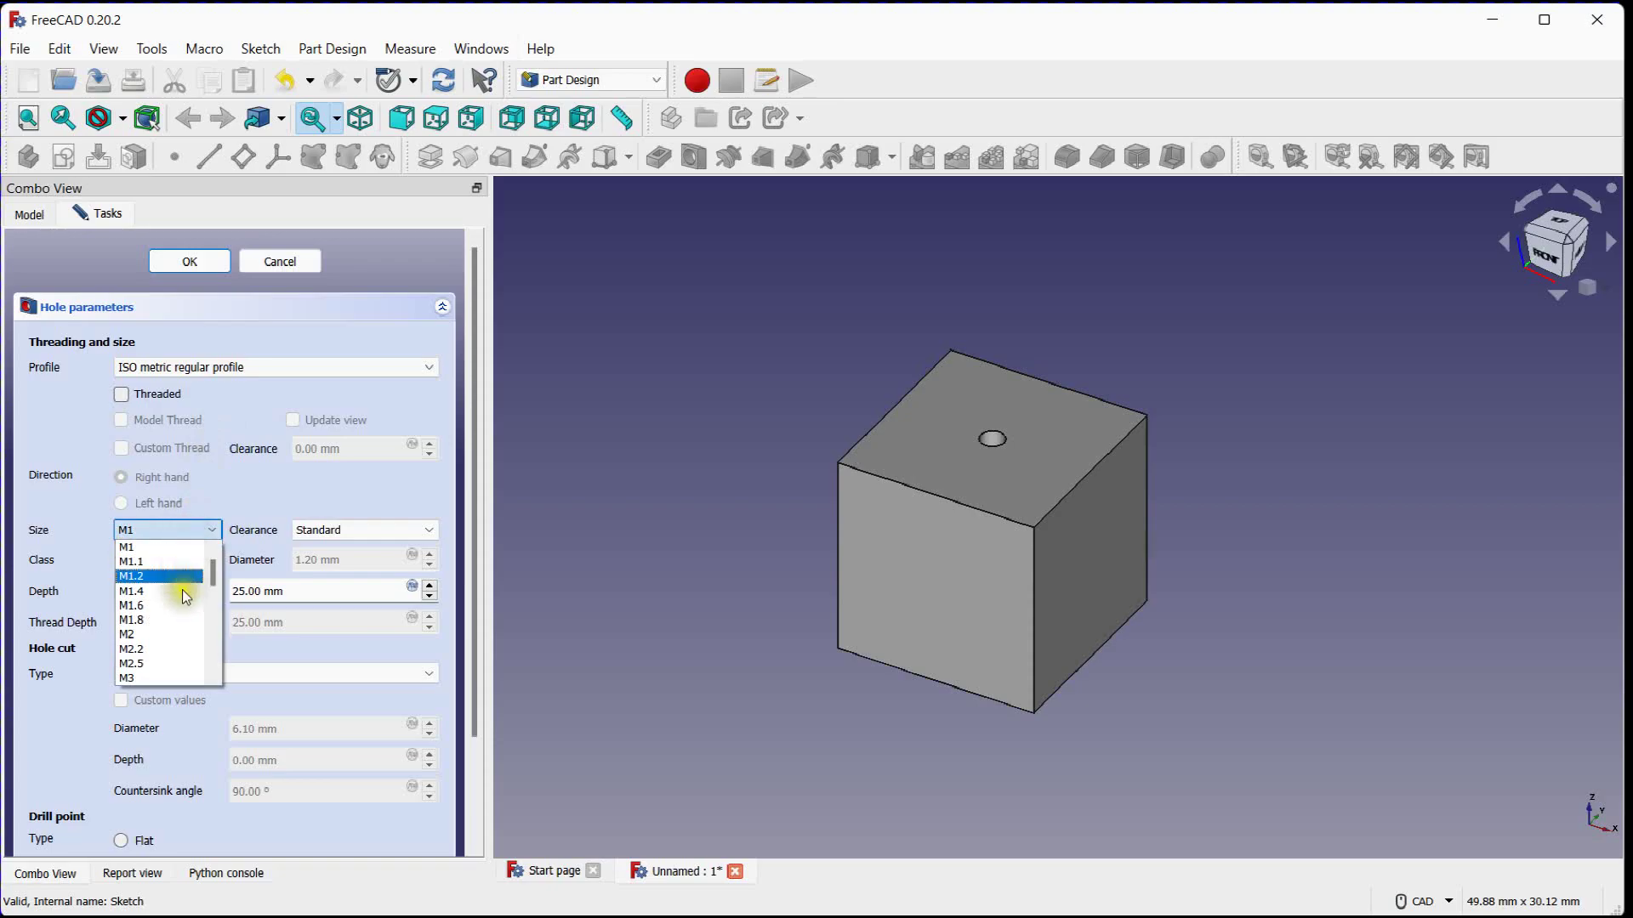
click(177, 634)
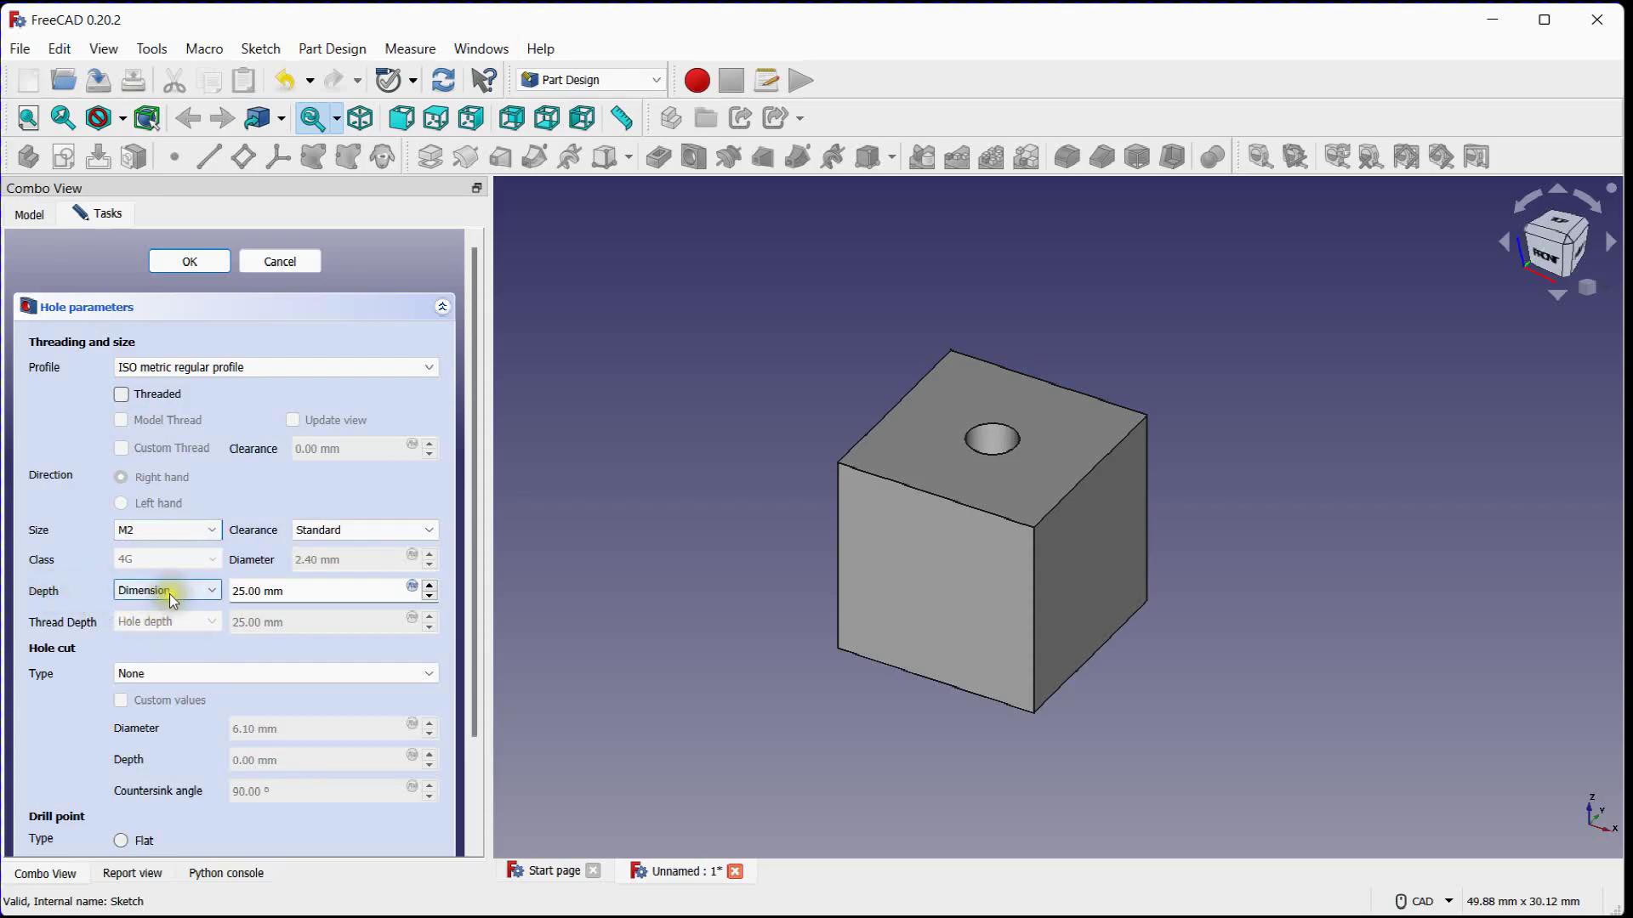
click(173, 593)
click(170, 619)
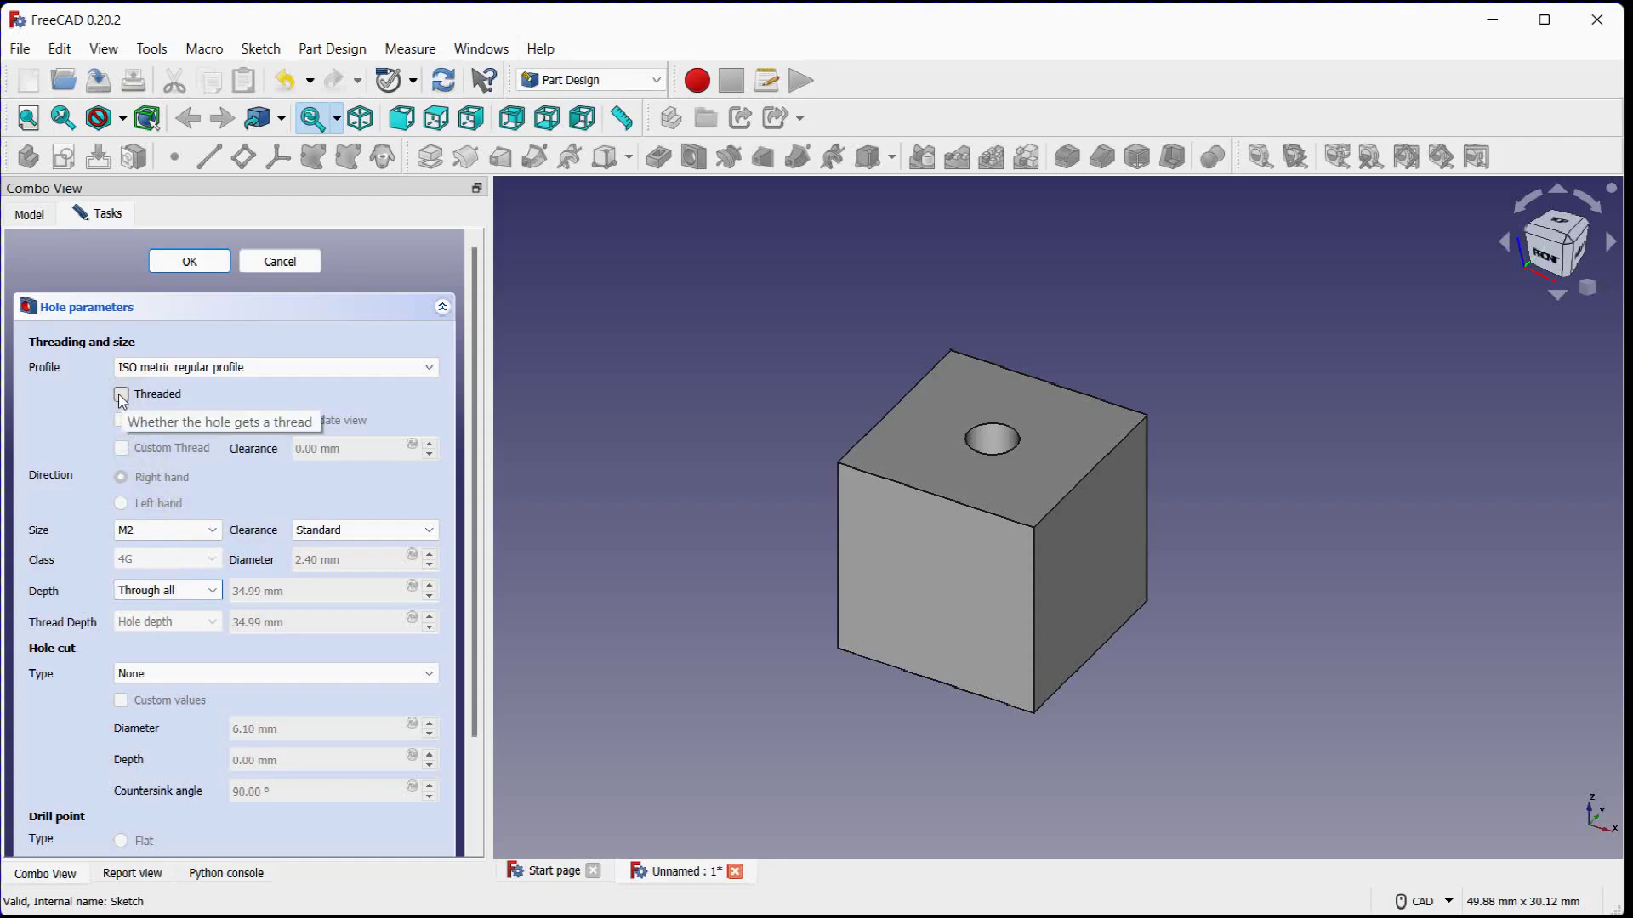
- Make the M2 hole threaded with class 4G and modelled thread geometry
middle_drag(918, 409, 955, 562)
scroll(954, 574, up, 3)
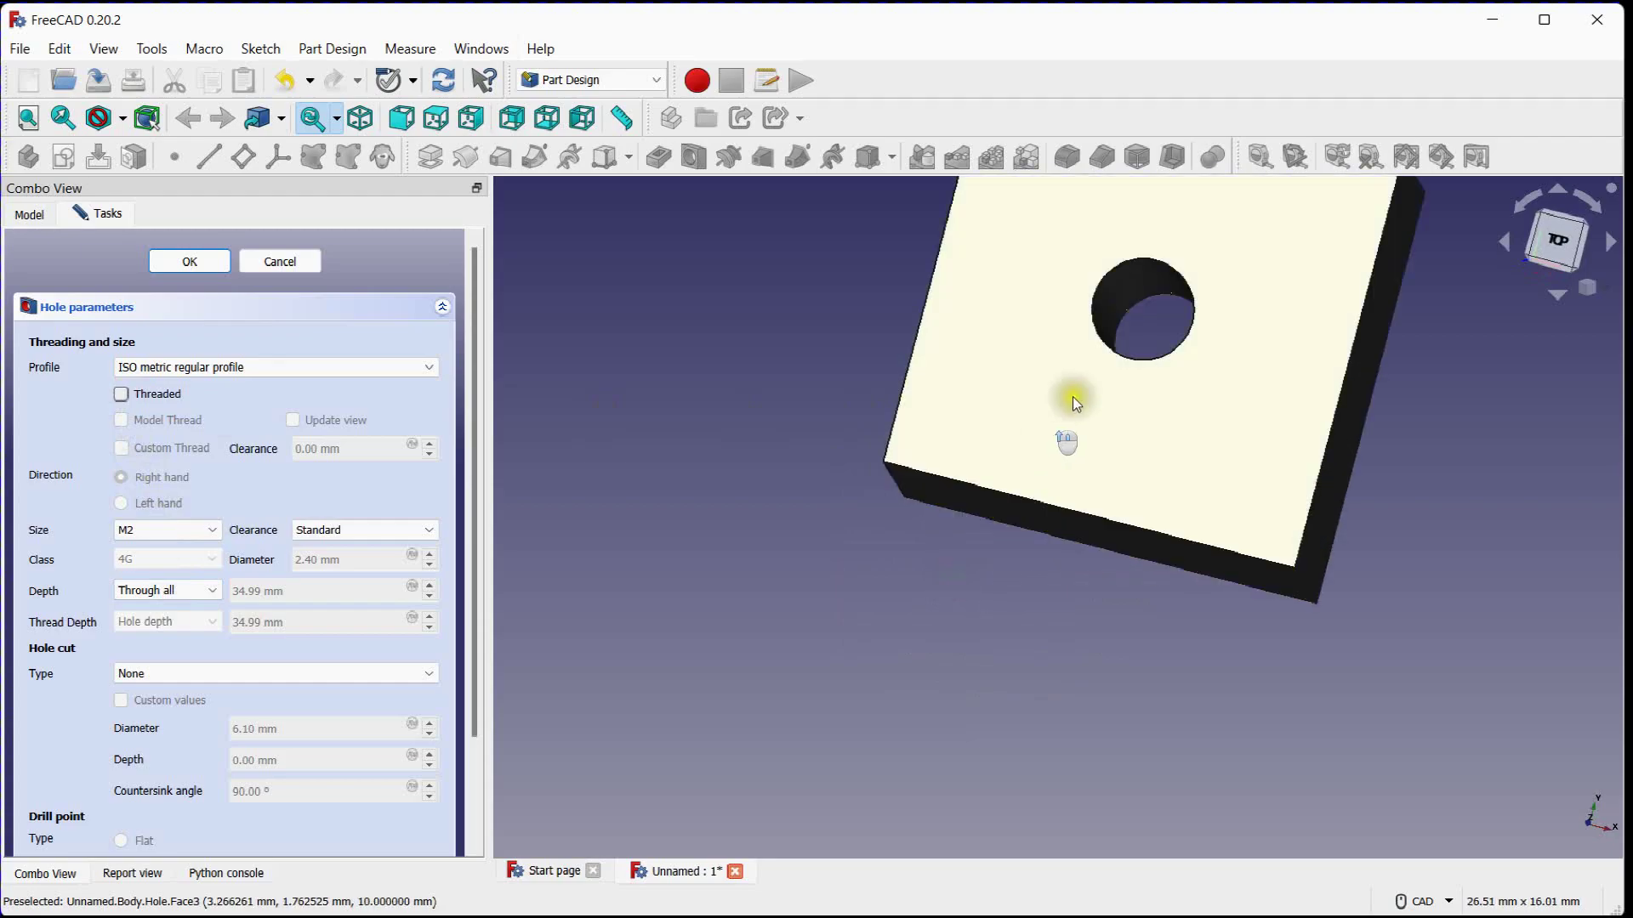
scroll(938, 533, up, 3)
scroll(932, 534, up, 3)
scroll(987, 504, up, 1)
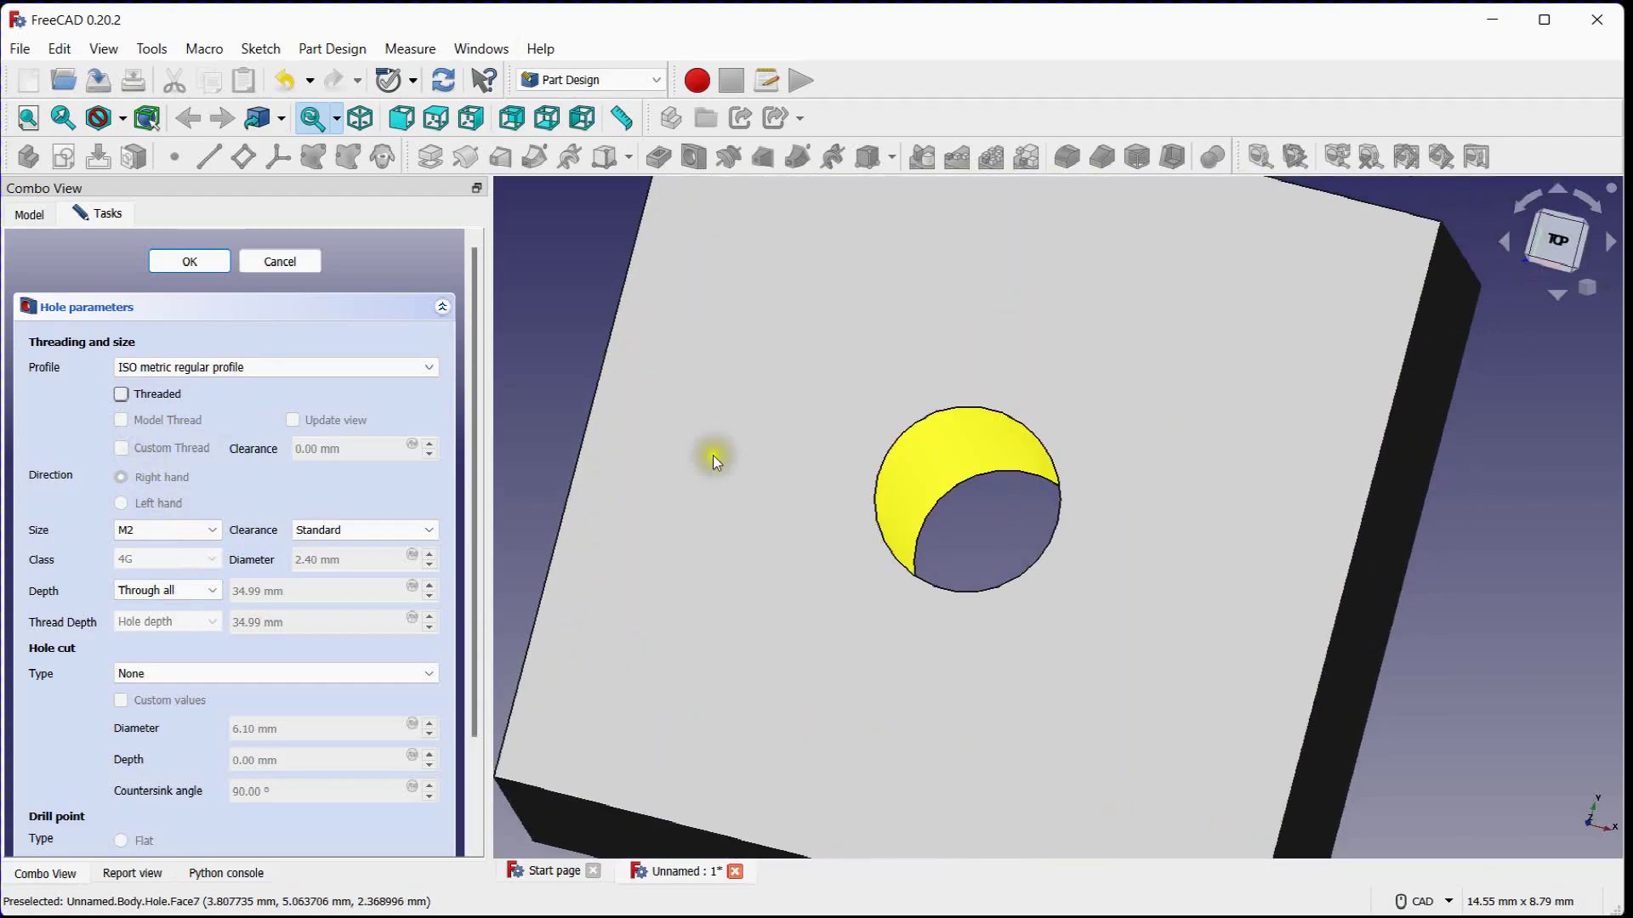
click(121, 392)
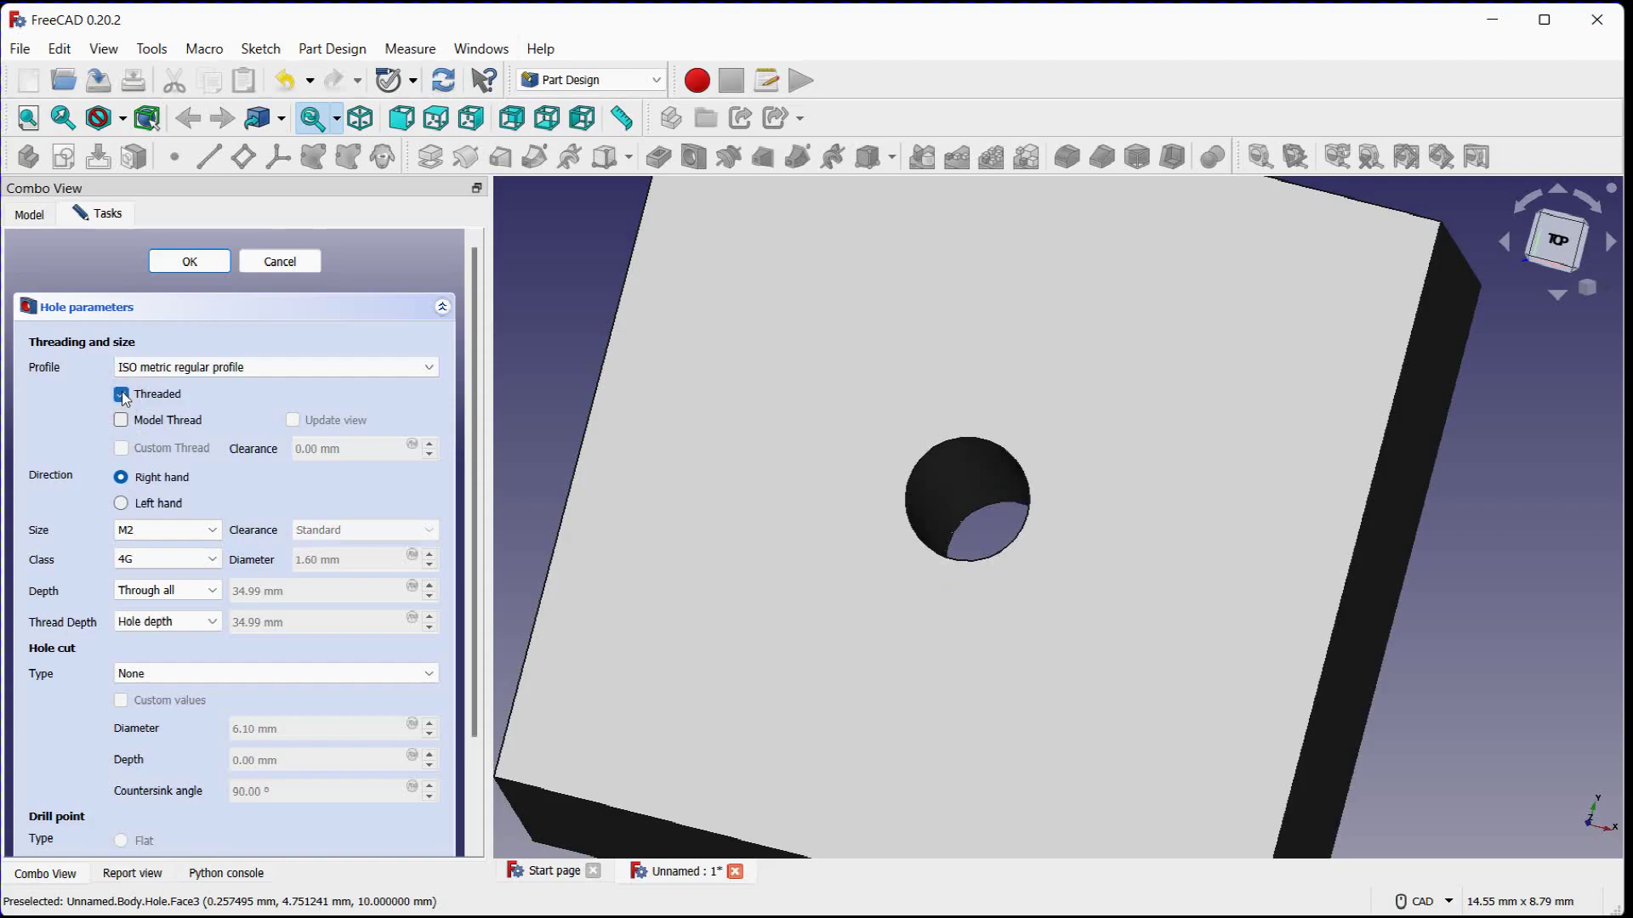
click(126, 561)
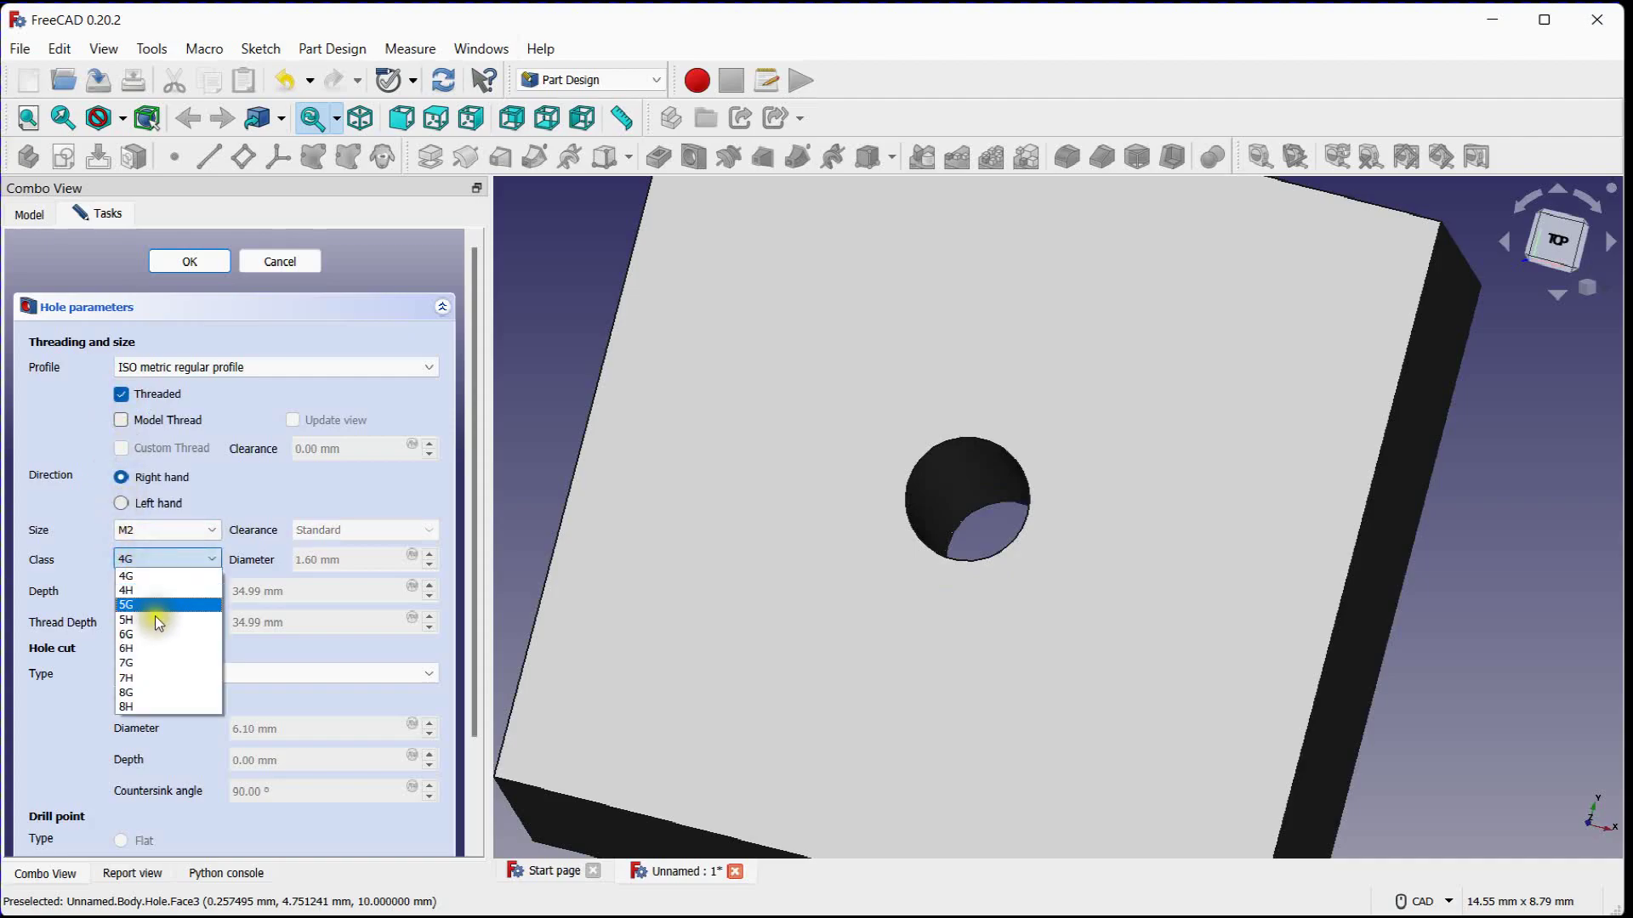
click(165, 557)
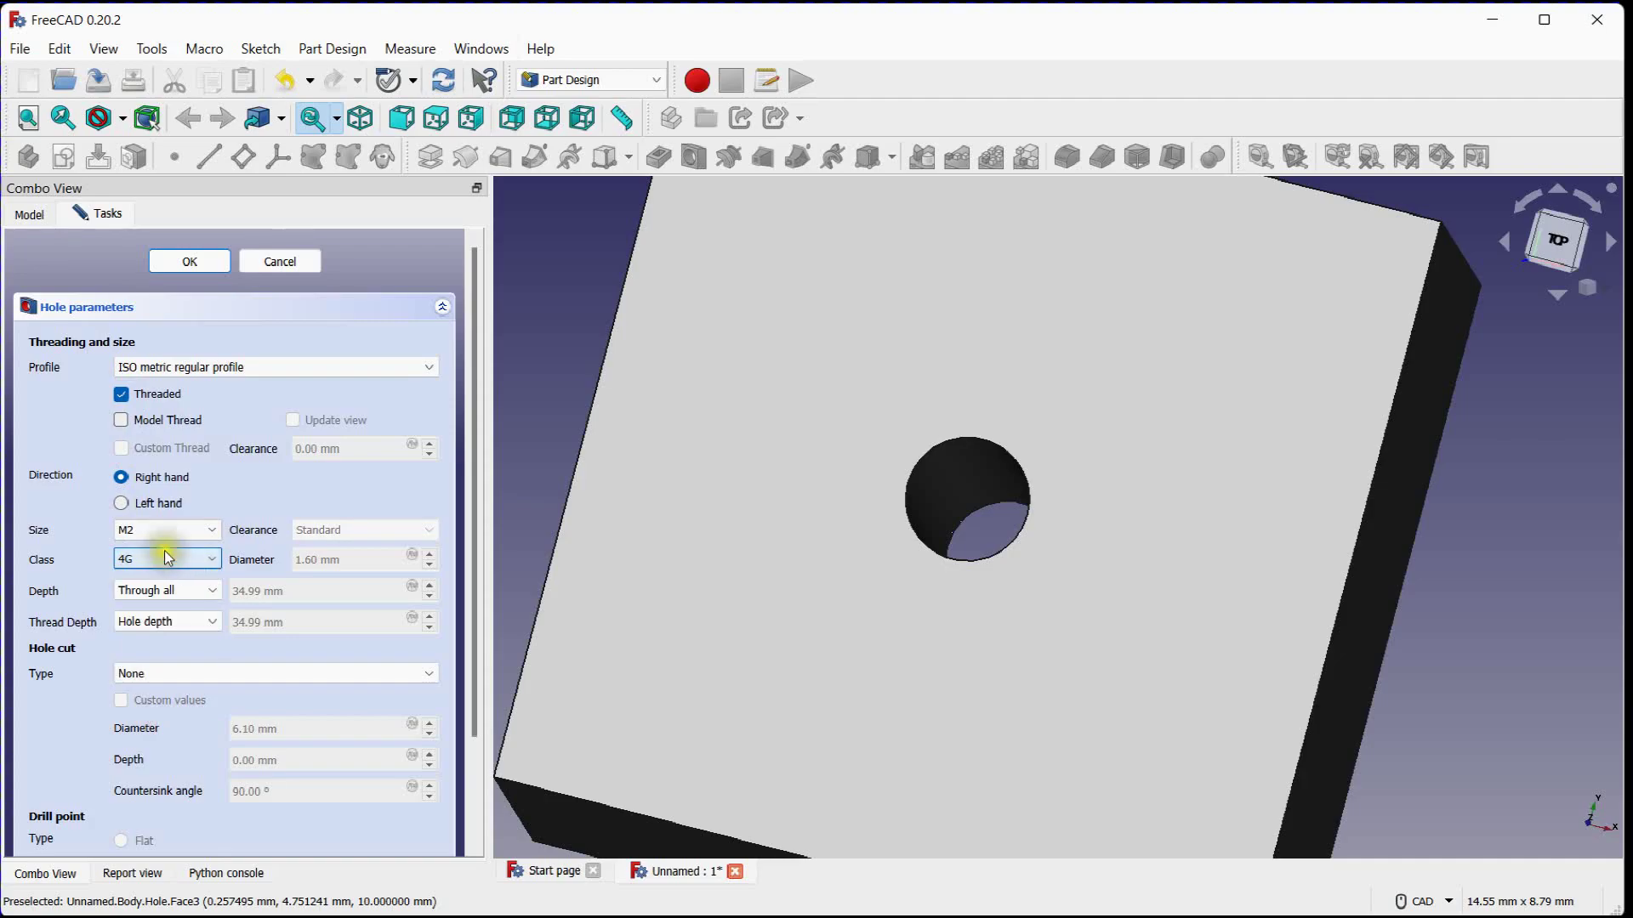
click(125, 423)
click(122, 423)
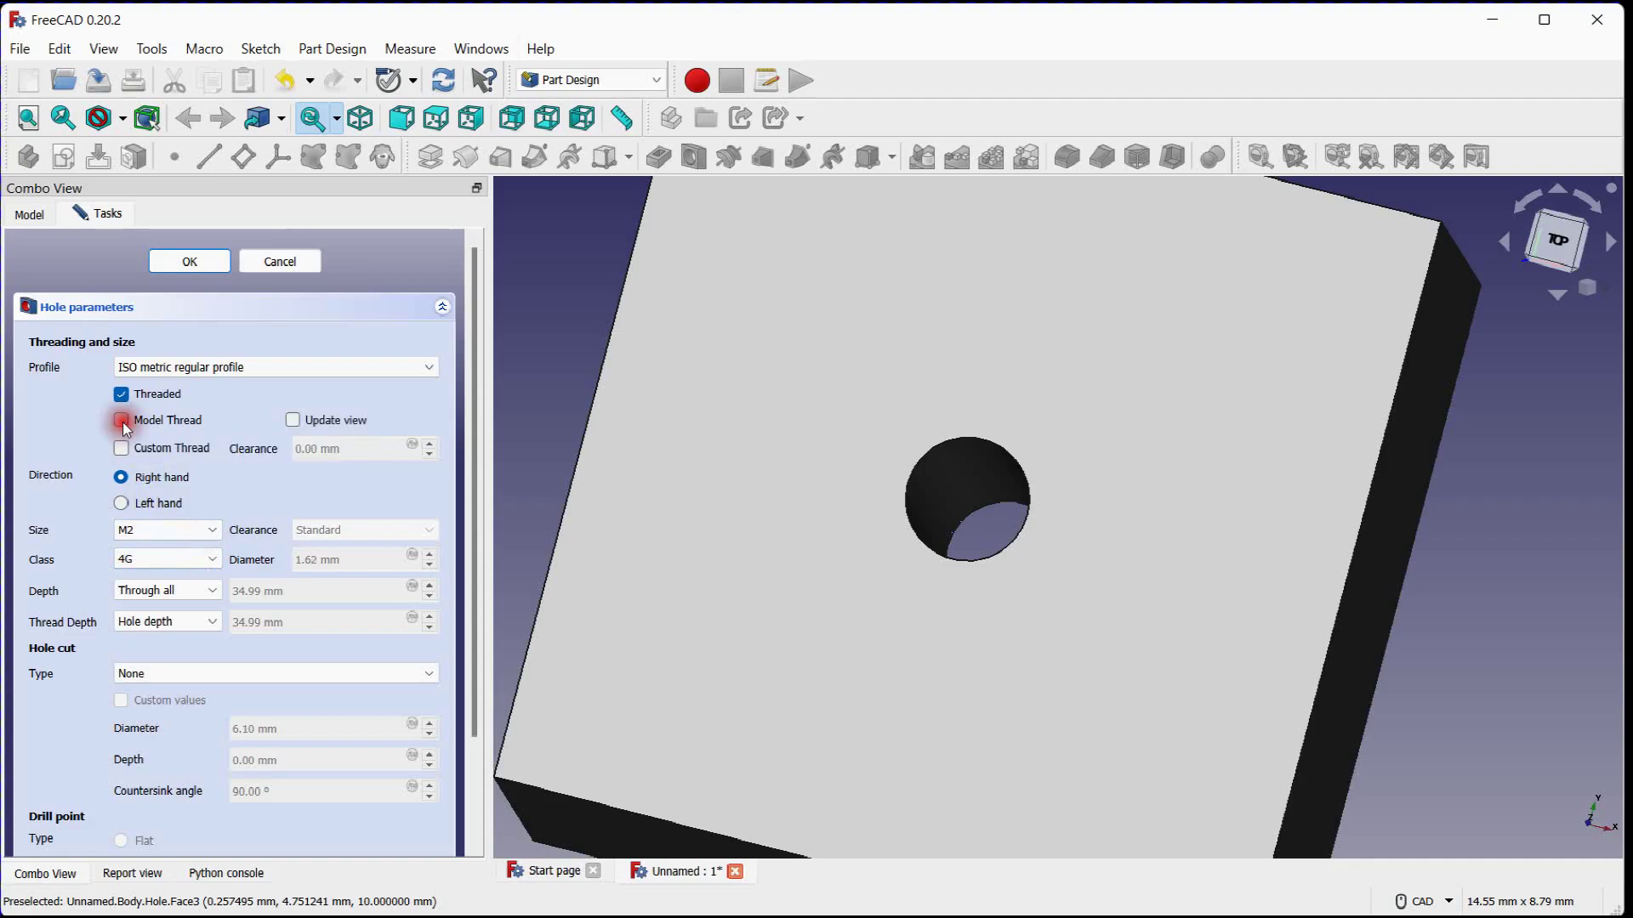
click(293, 421)
- Turn on the live preview, inspect the modelled threads, and accept the Hole feature
click(293, 421)
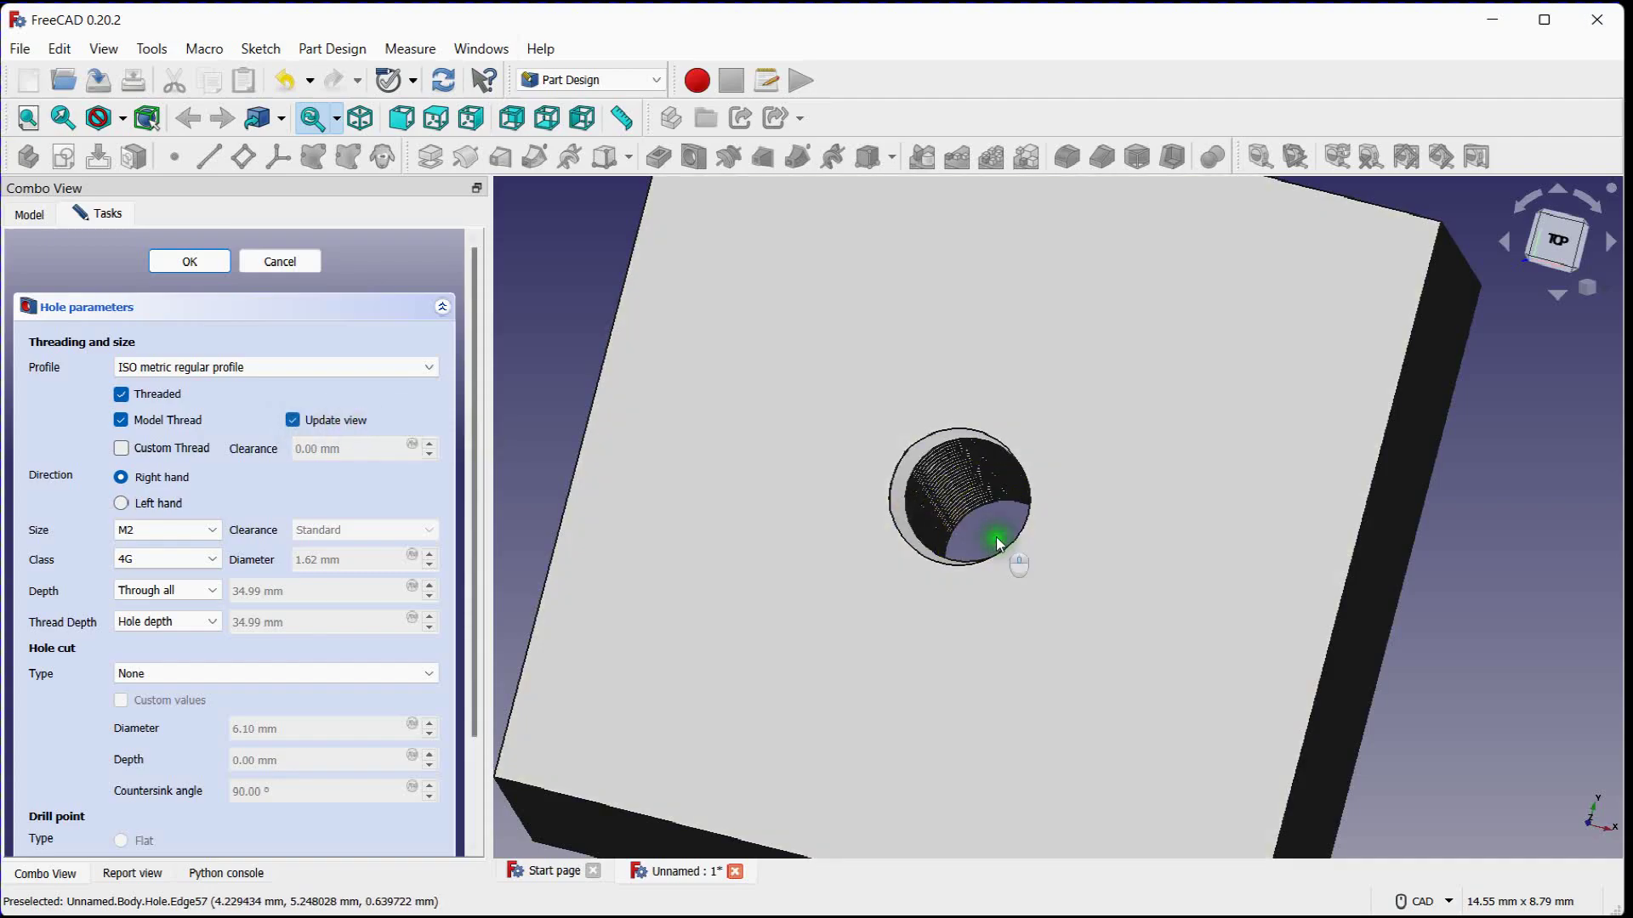
middle_drag(997, 537, 983, 454)
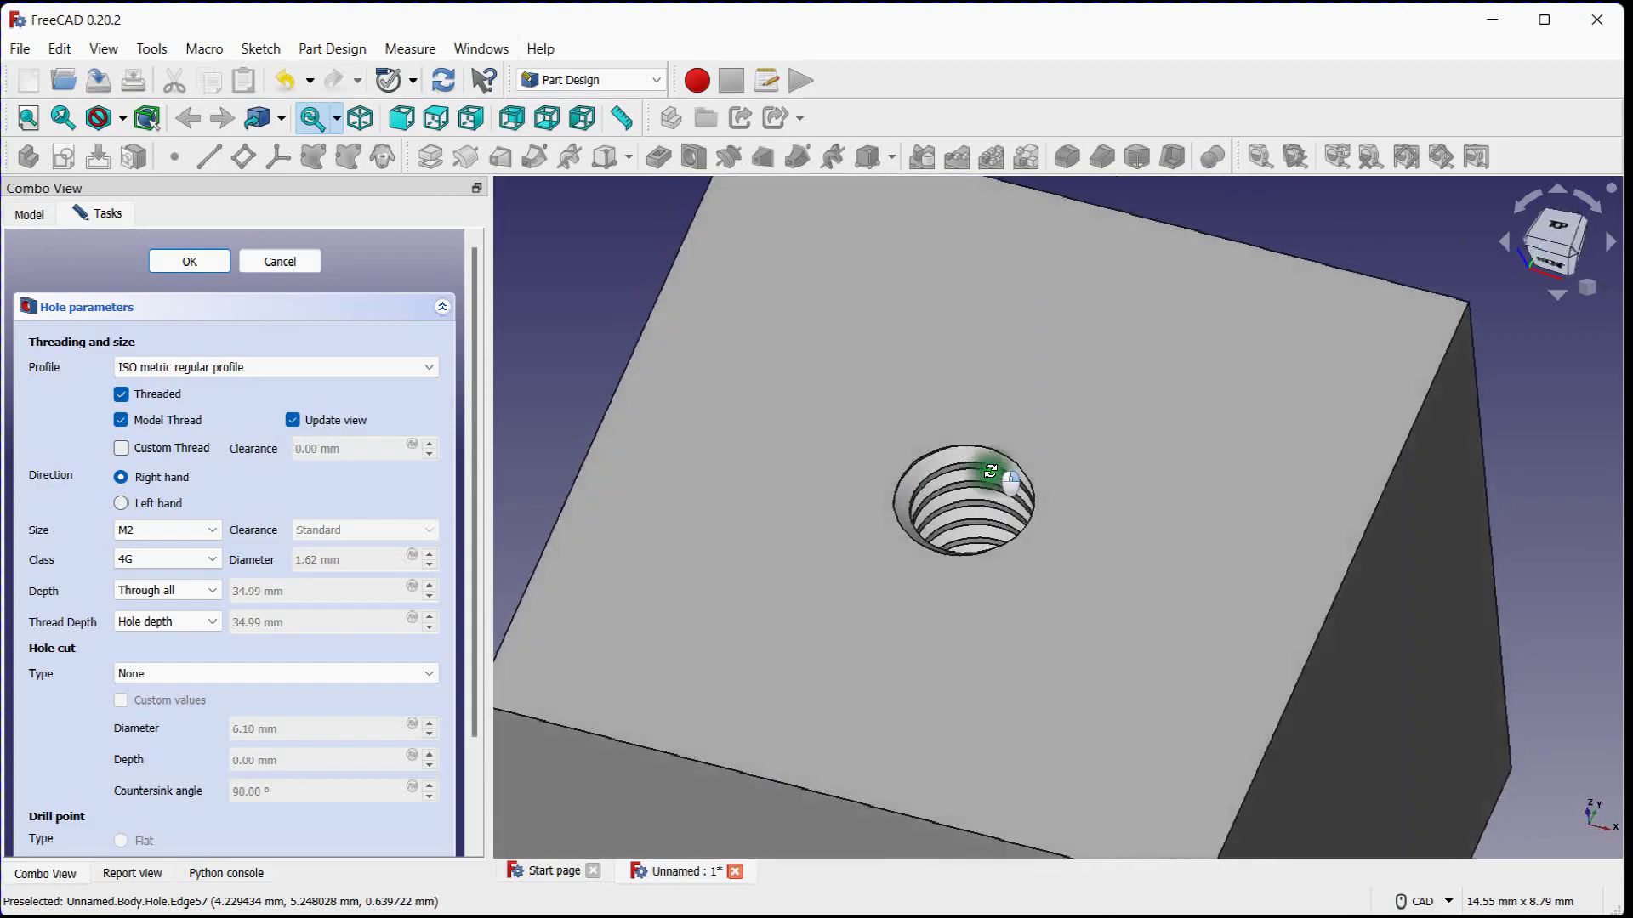
mouse_move(984, 454)
middle_down()
mouse_move(1003, 549)
mouse_move(1021, 539)
mouse_move(984, 547)
mouse_move(1004, 548)
mouse_move(966, 511)
middle_up()
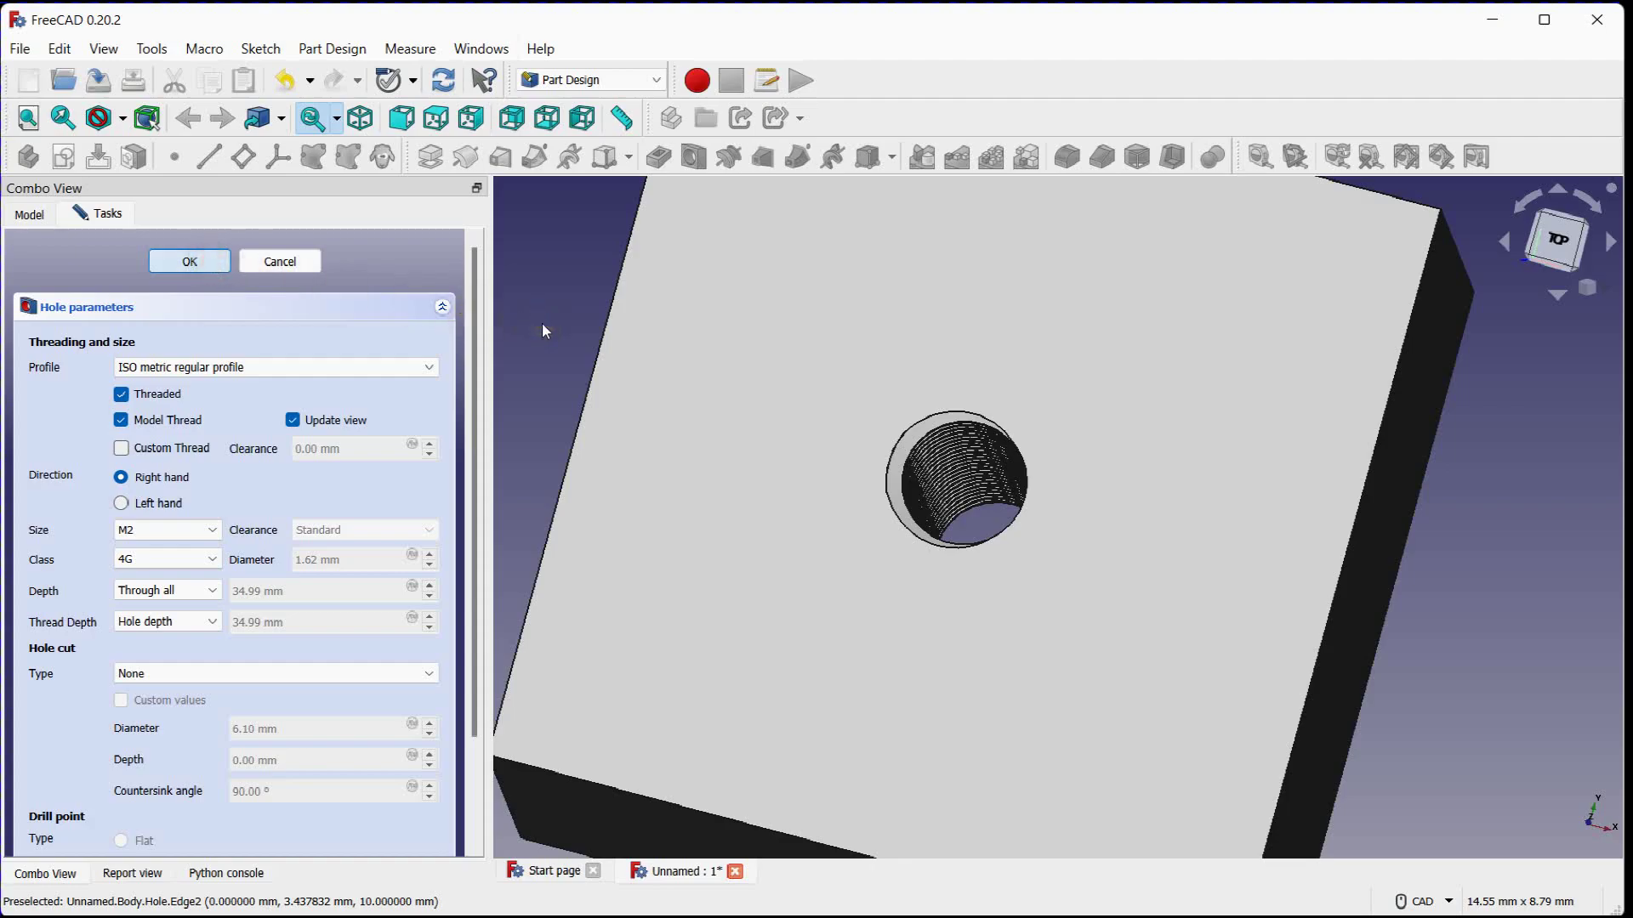
mouse_move(541, 330)
middle_down()
mouse_move(713, 450)
mouse_move(717, 389)
middle_up()
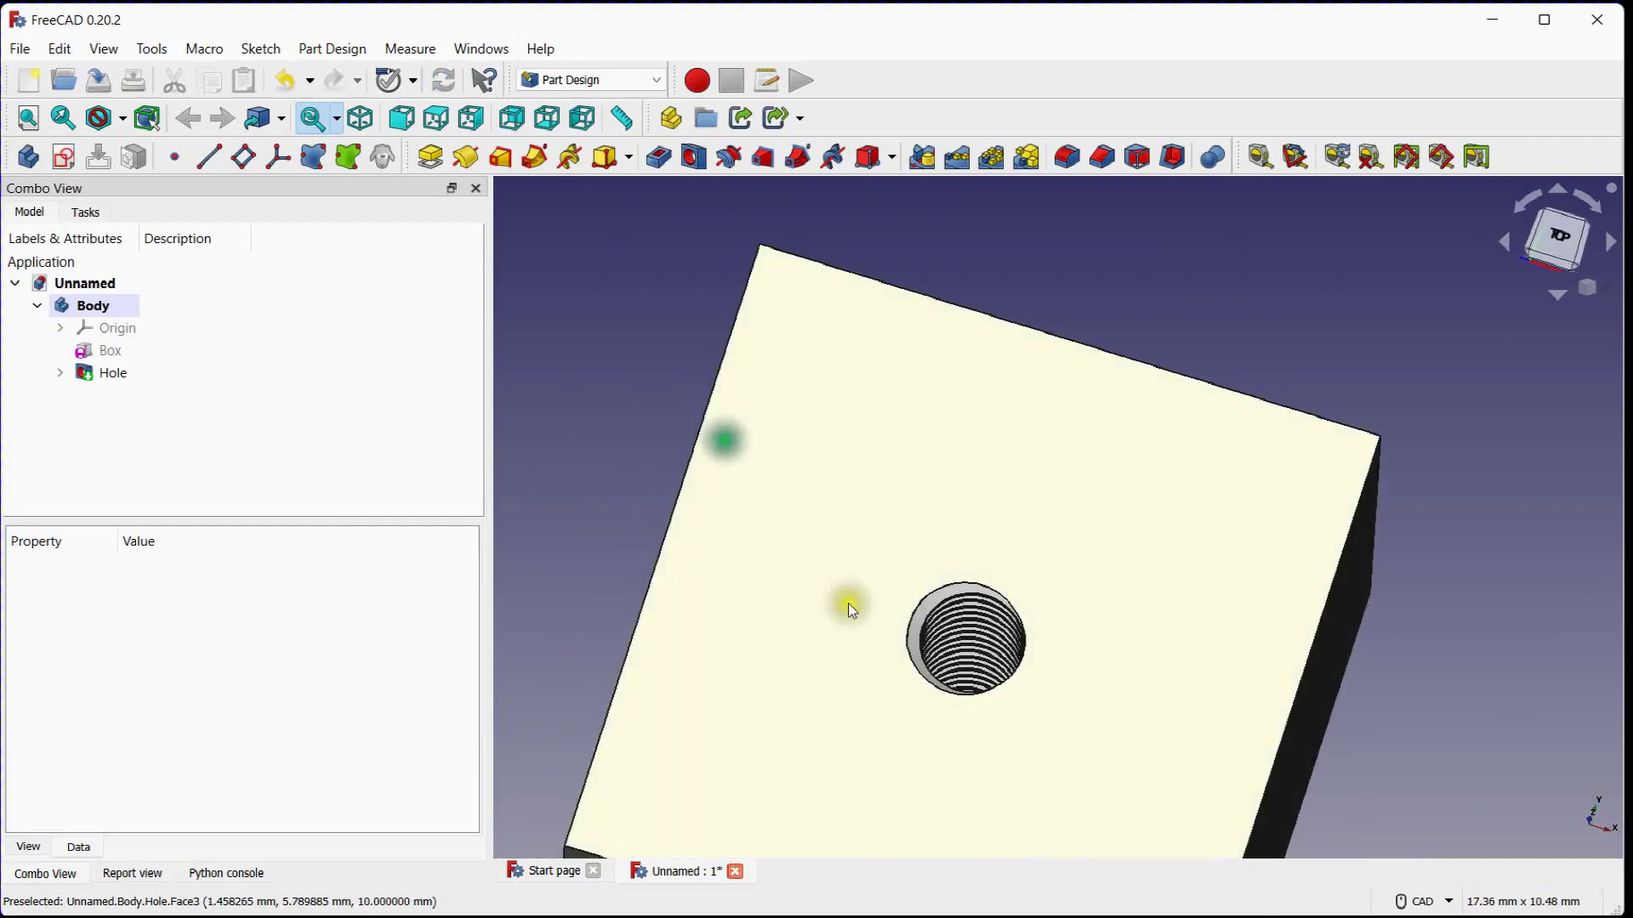
scroll(929, 463, down, 2)
scroll(910, 520, down, 2)
scroll(910, 521, up, 2)
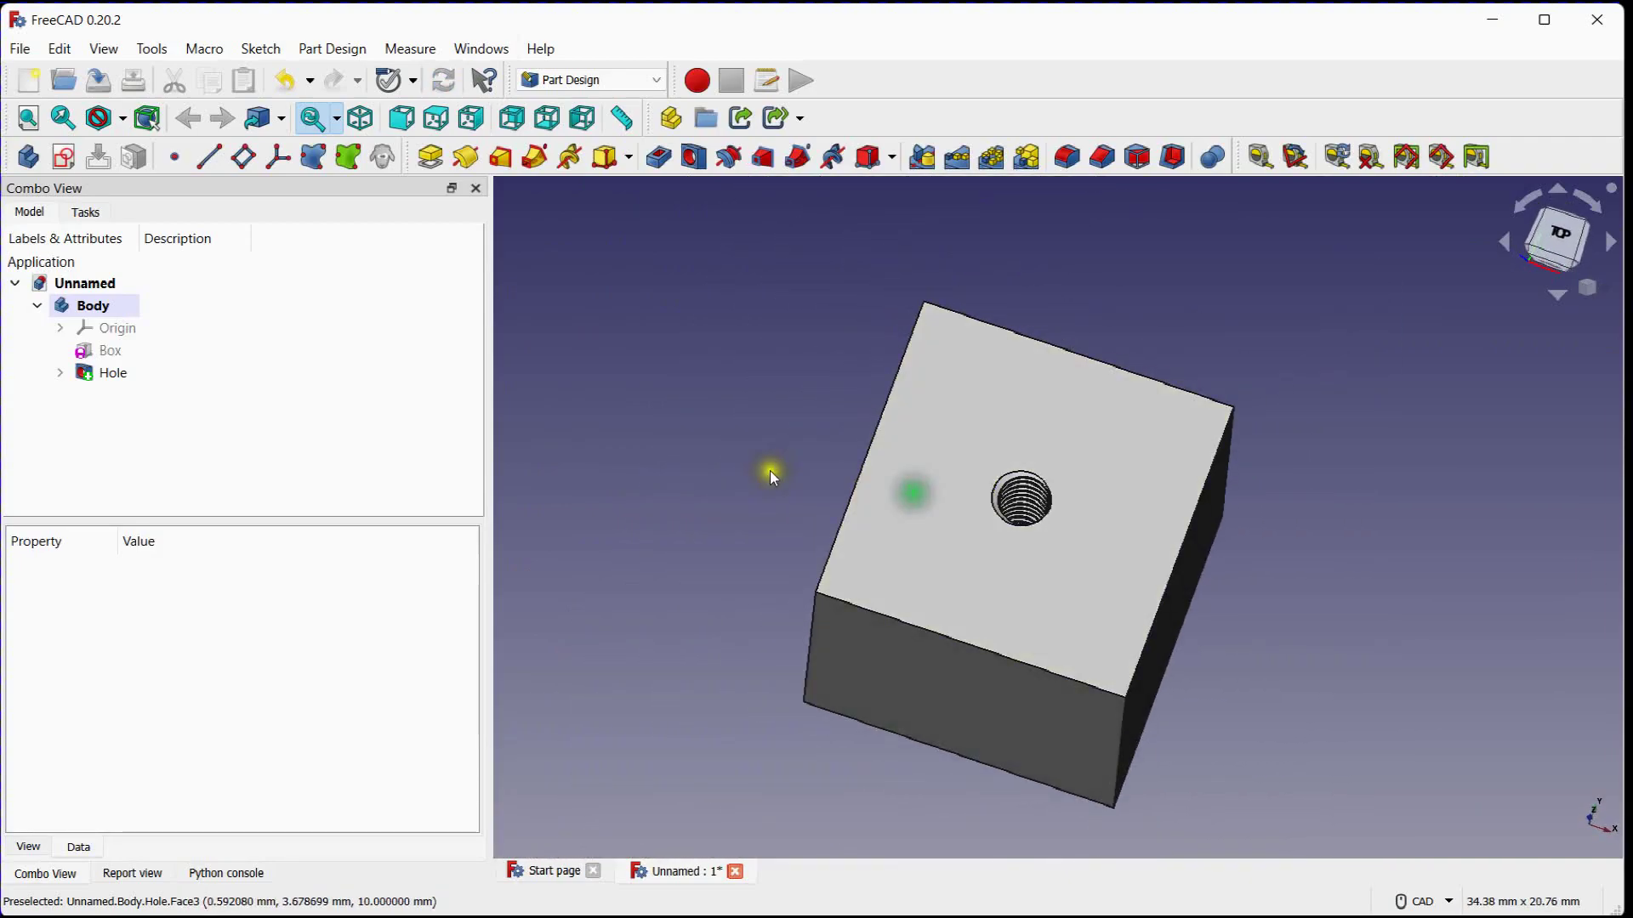
scroll(748, 457, up, 2)
scroll(748, 451, up, 1)
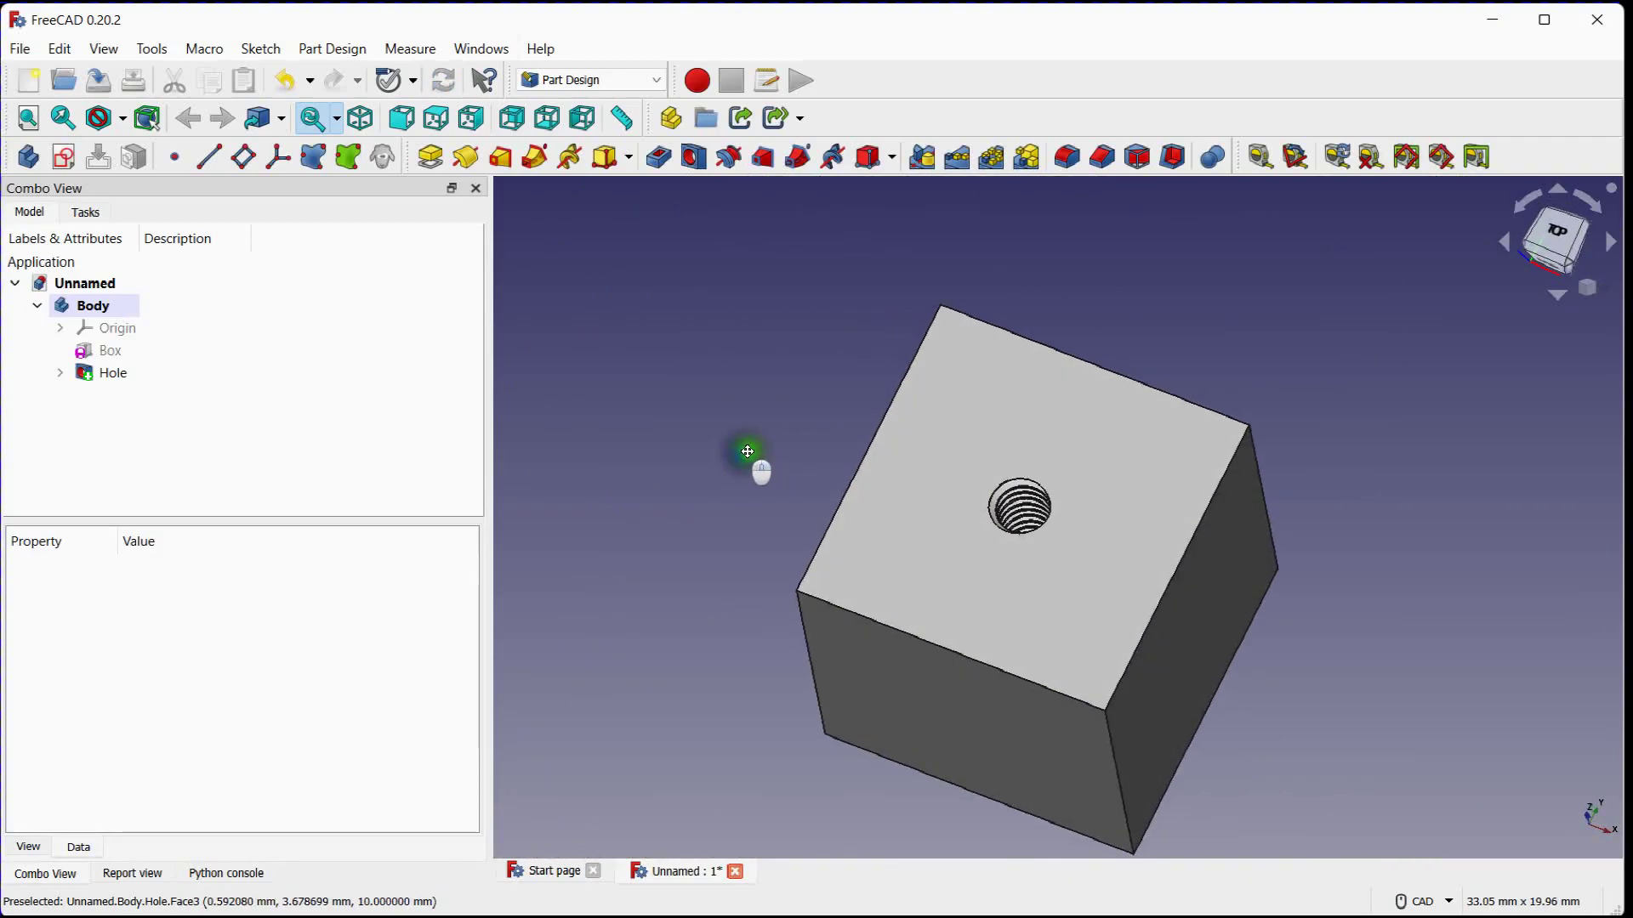
- Reopen the Hole feature's parameters from the Model tree
double_click(144, 370)
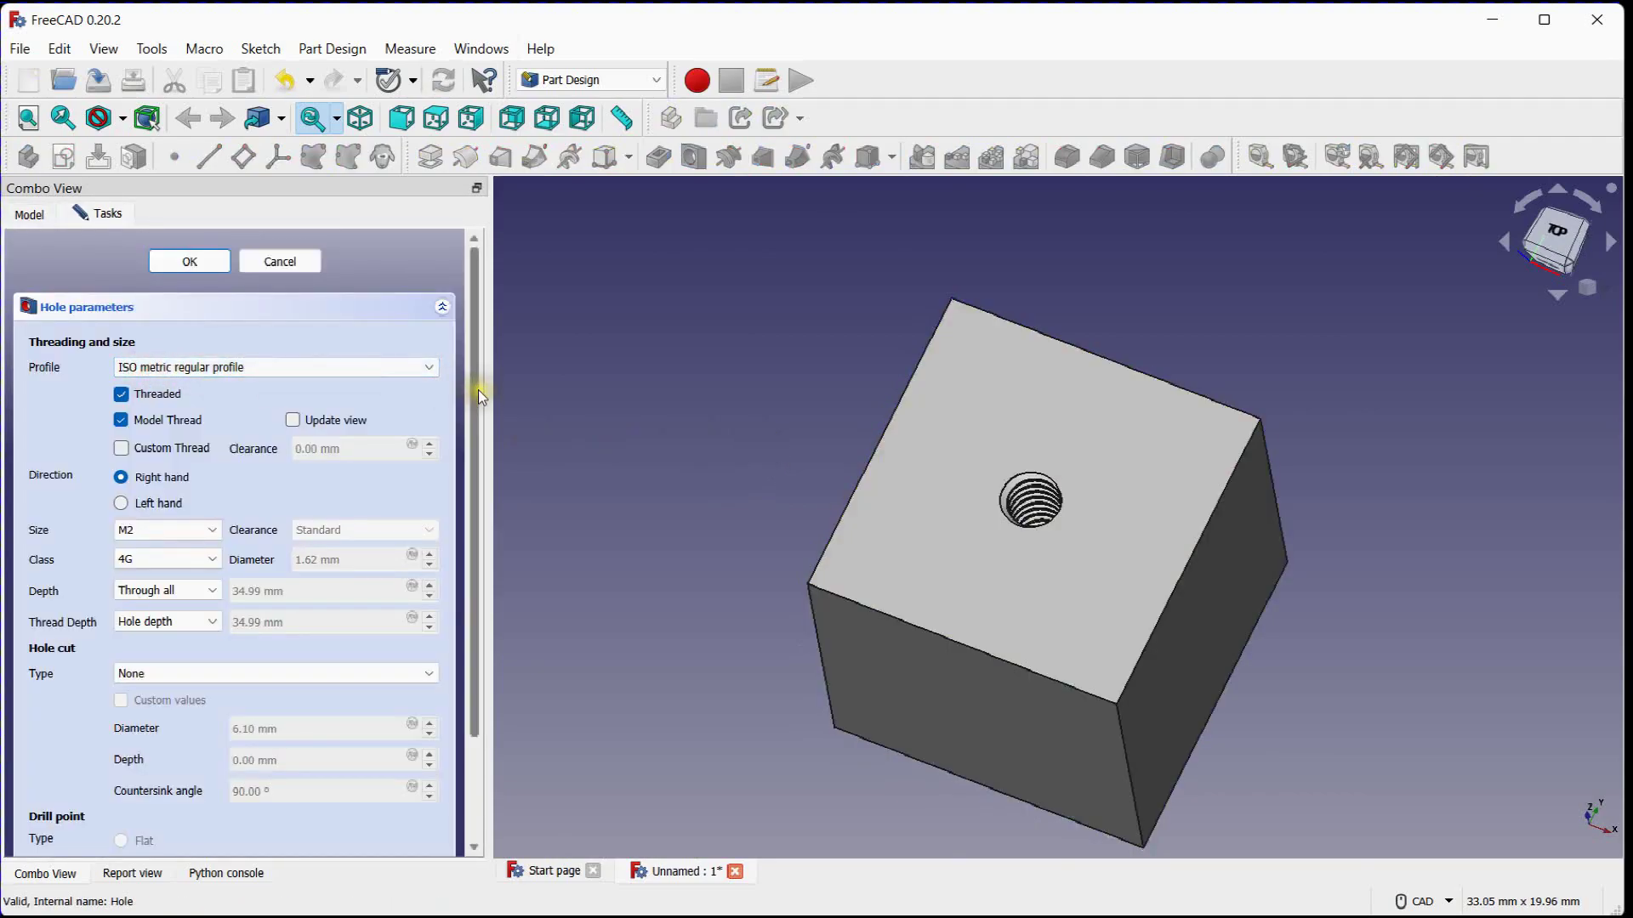
- Change the hole size from M2 to M3 and accept the edit
click(212, 531)
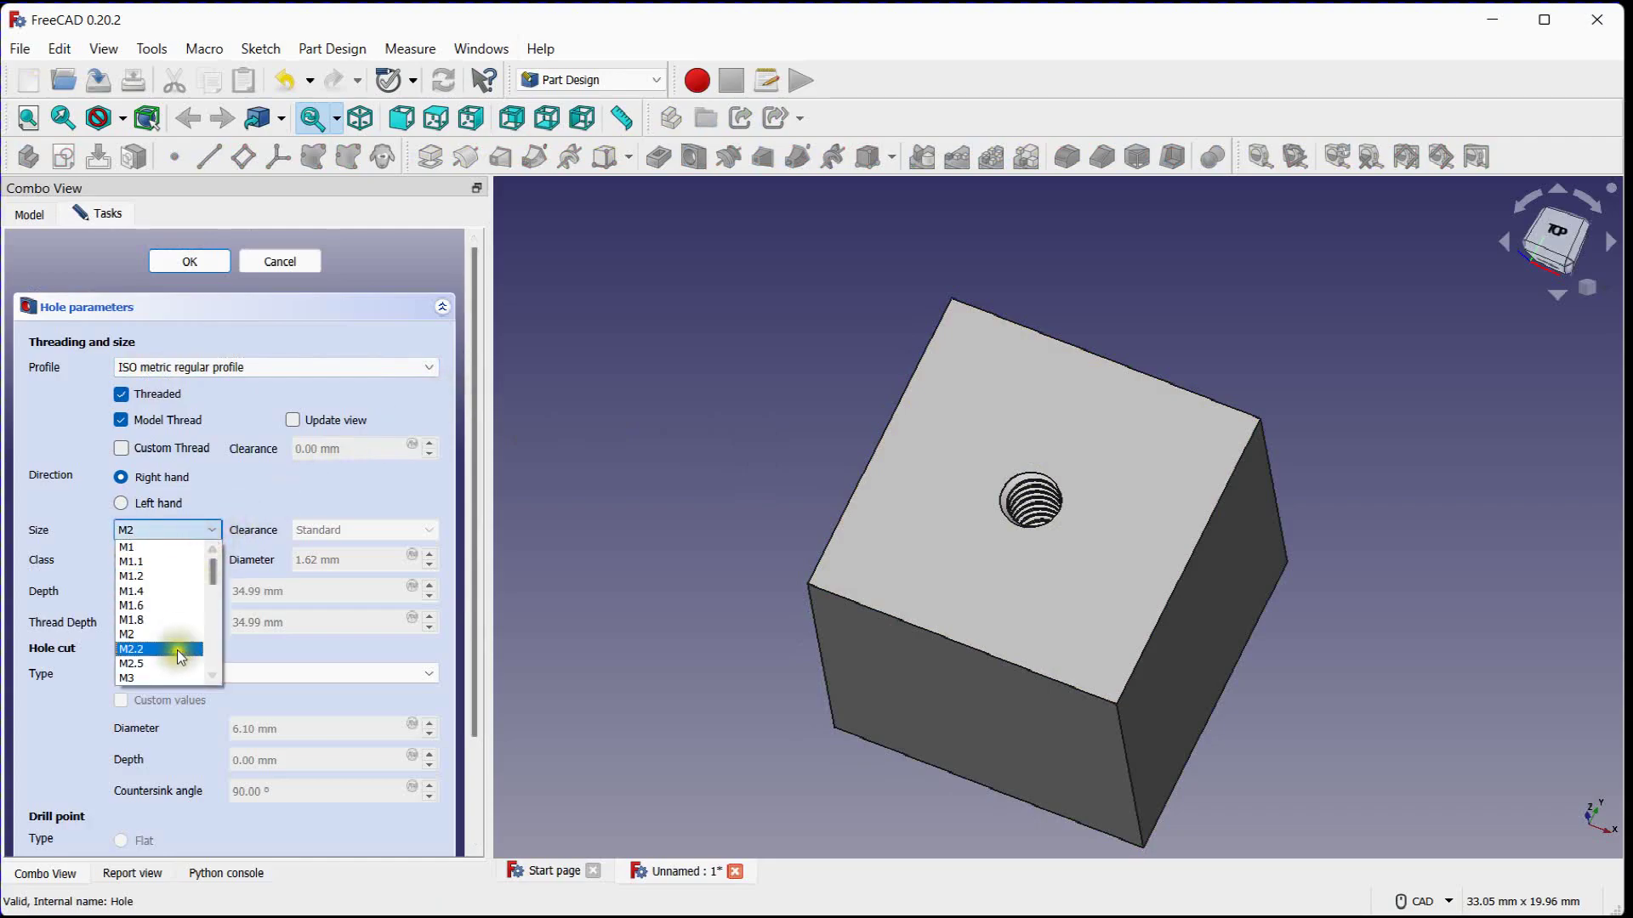
click(165, 678)
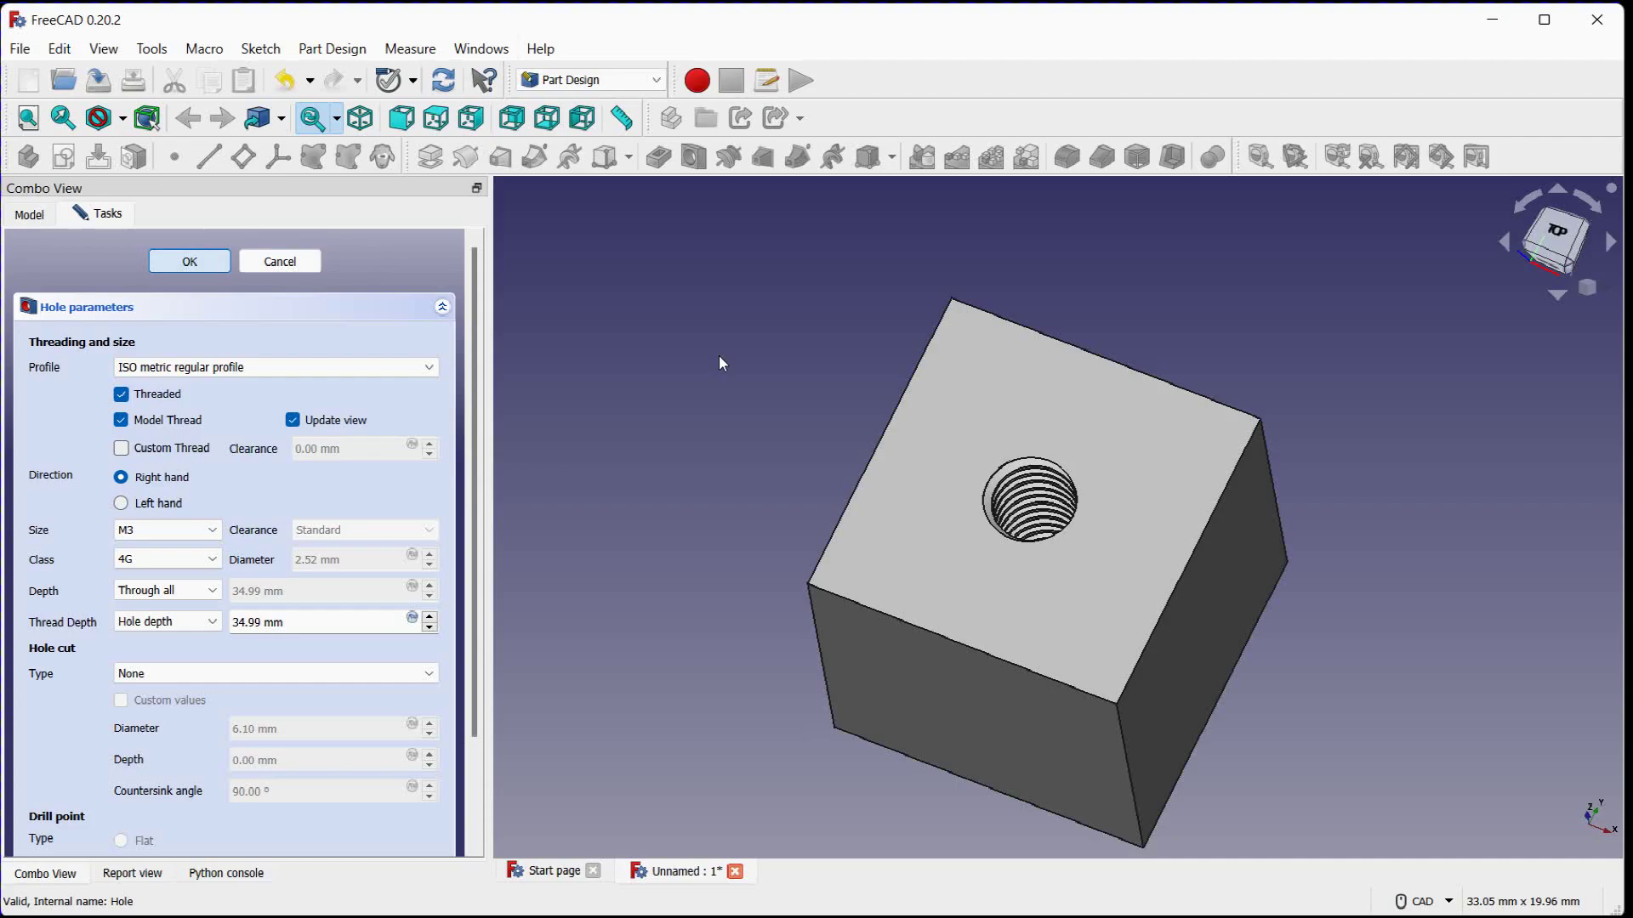
key(Return)
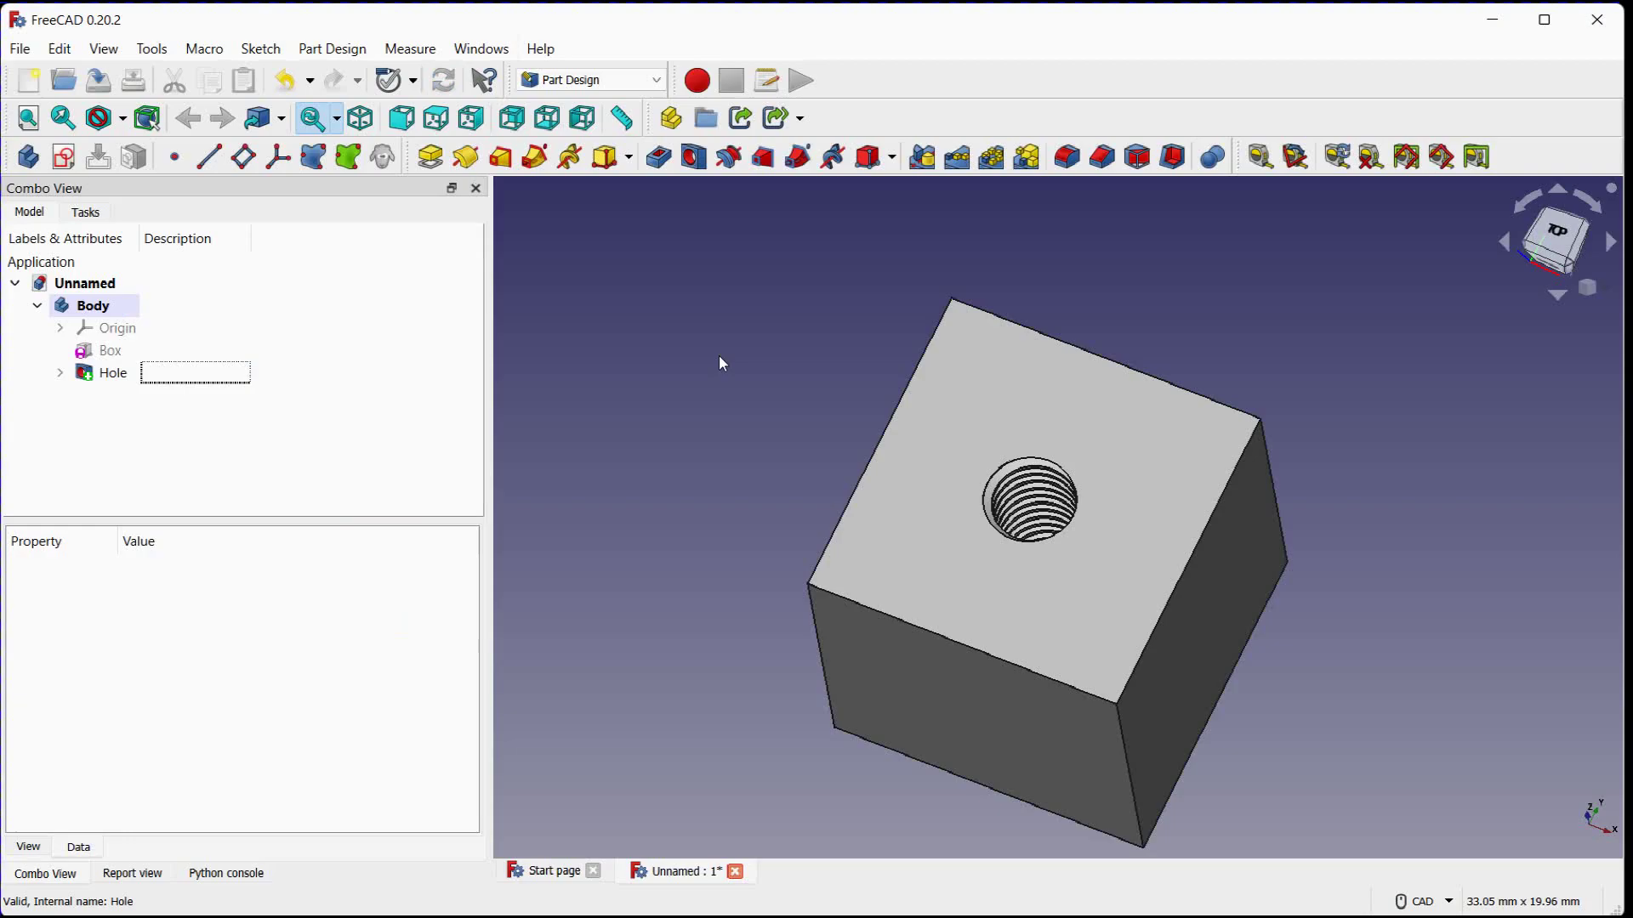
middle_drag(718, 364, 673, 452)
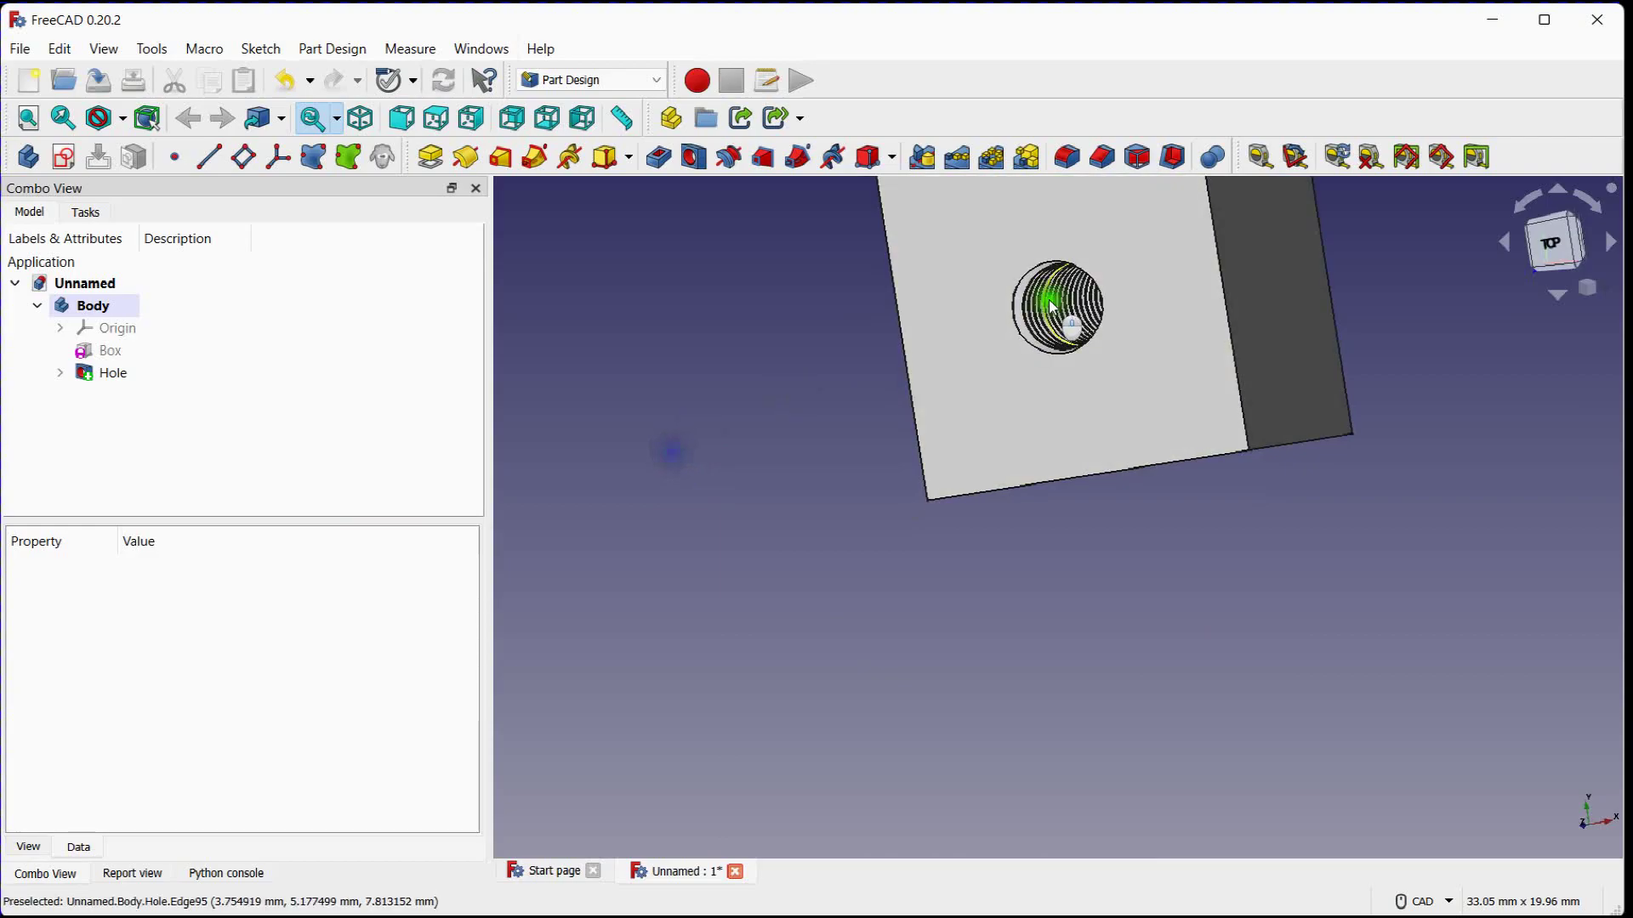
middle_drag(1074, 320, 1054, 513)
scroll(1055, 514, up, 2)
scroll(1052, 423, up, 2)
scroll(1053, 422, up, 1)
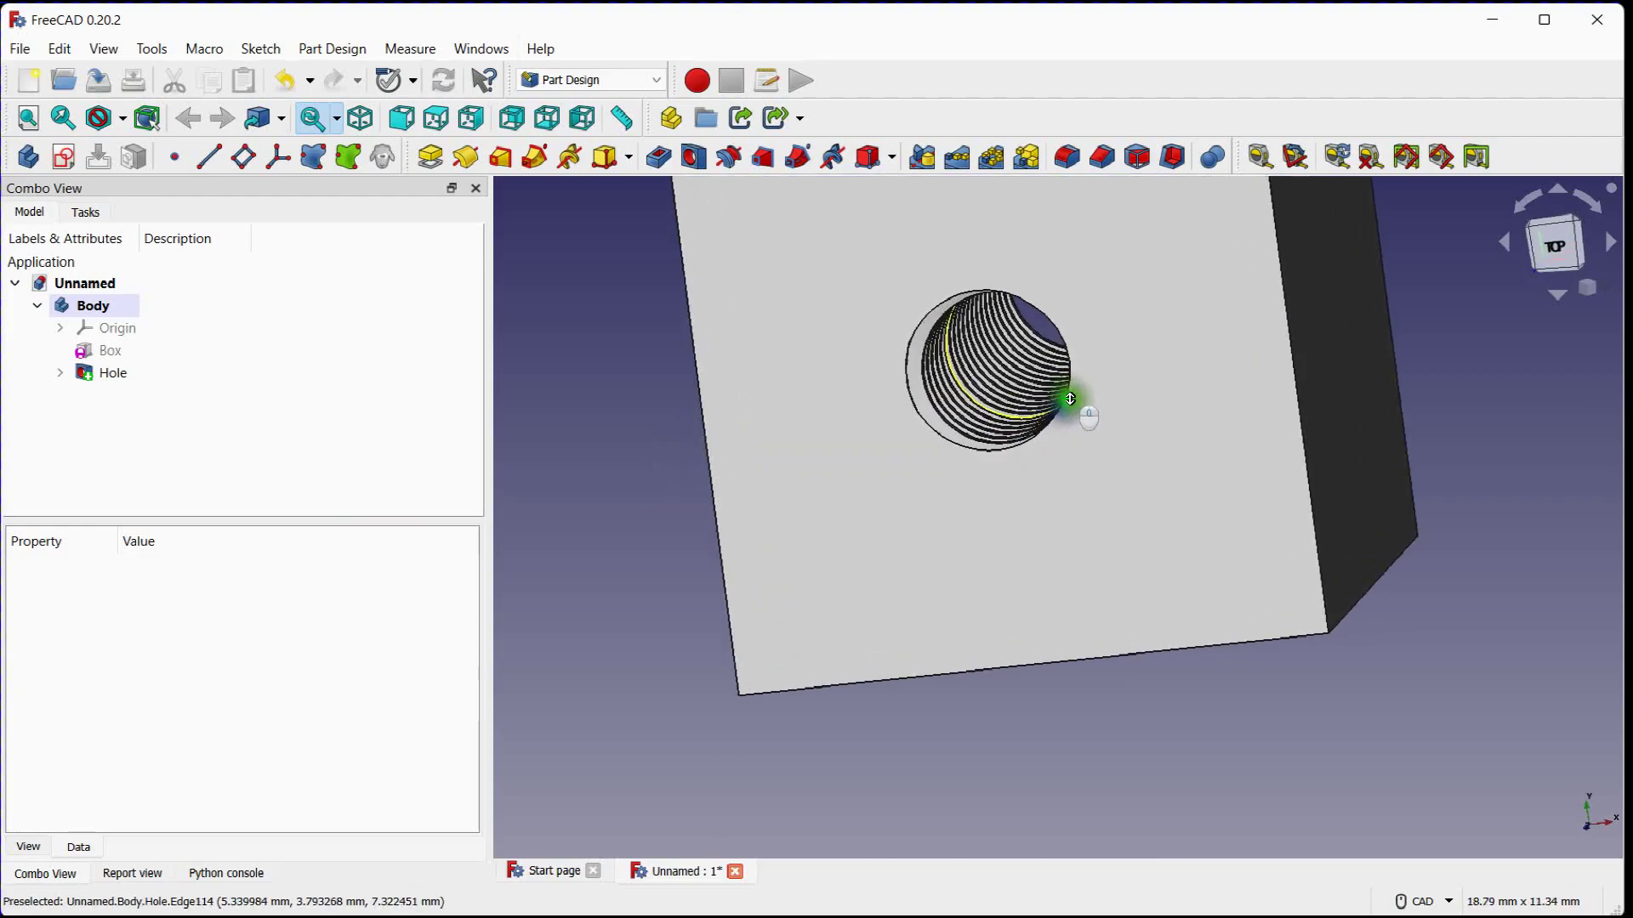